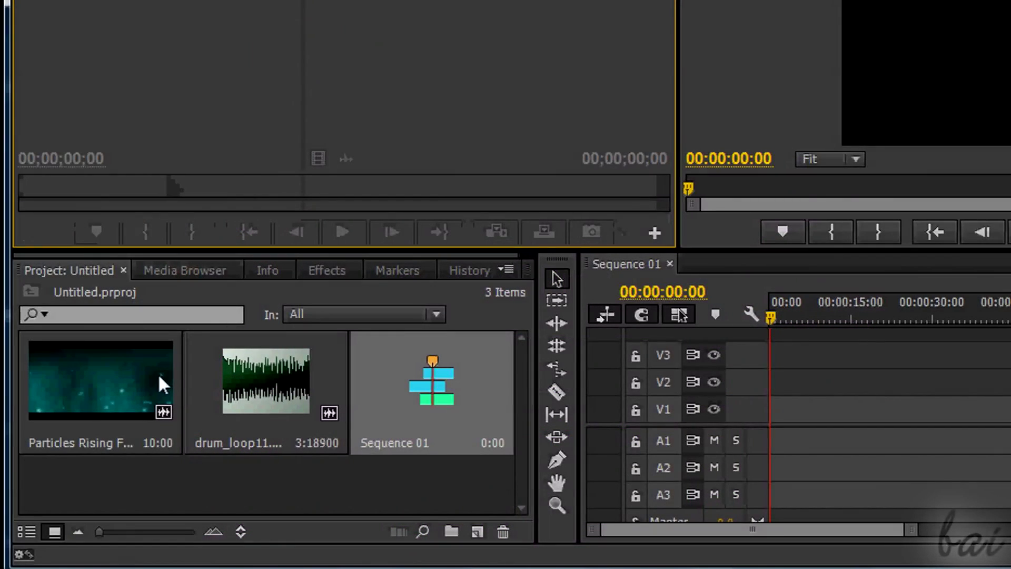
Step: Place the Particles Rising clip at the start of V1, keeping the existing sequence settings, and drum_loop11.wav at the start of A2
{"action": "left_click_drag", "start_coordinate": [86, 395], "coordinate": [771, 411]}
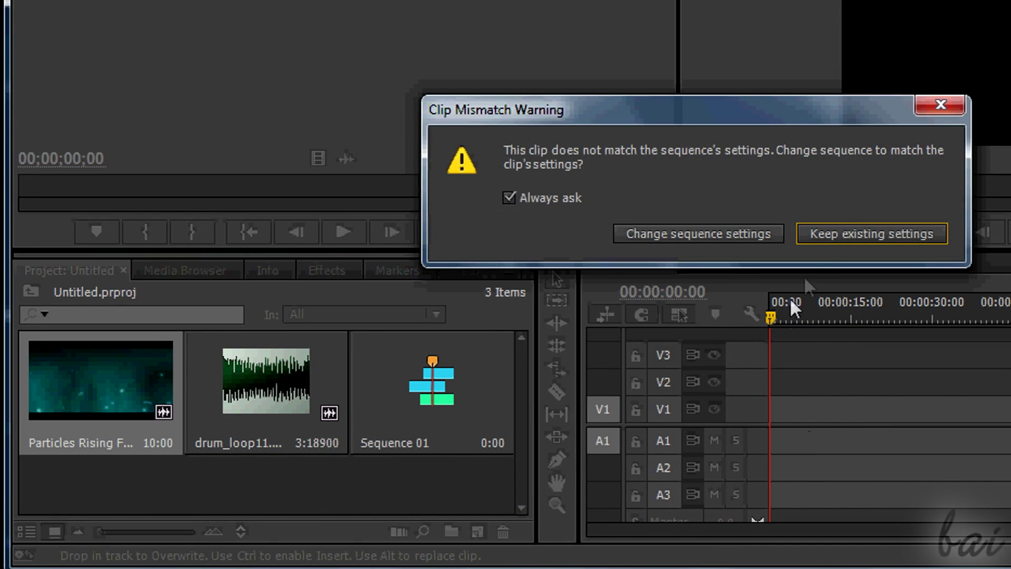
{"action": "left_click", "coordinate": [851, 228]}
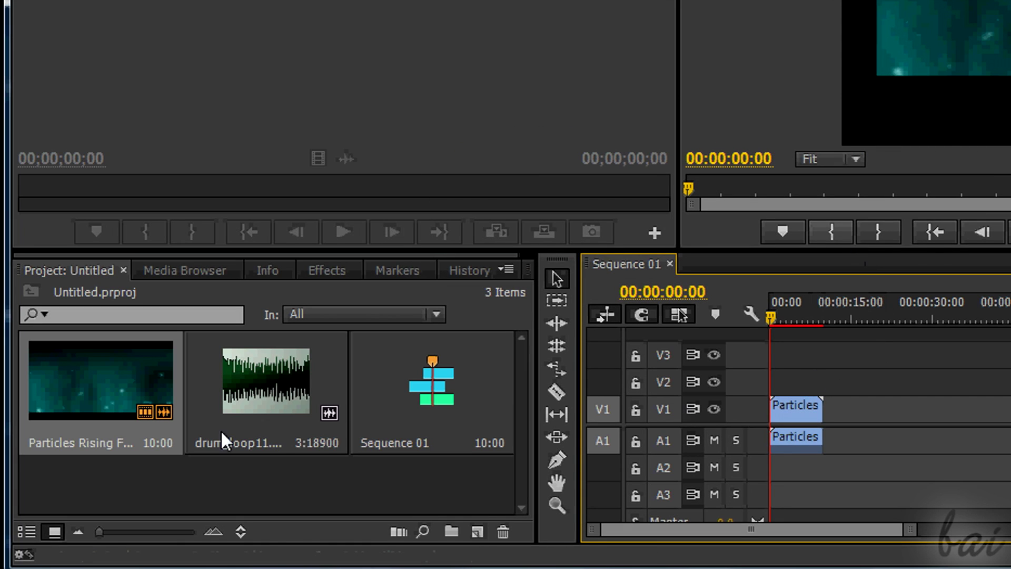
{"action": "left_click_drag", "start_coordinate": [293, 415], "coordinate": [772, 475]}
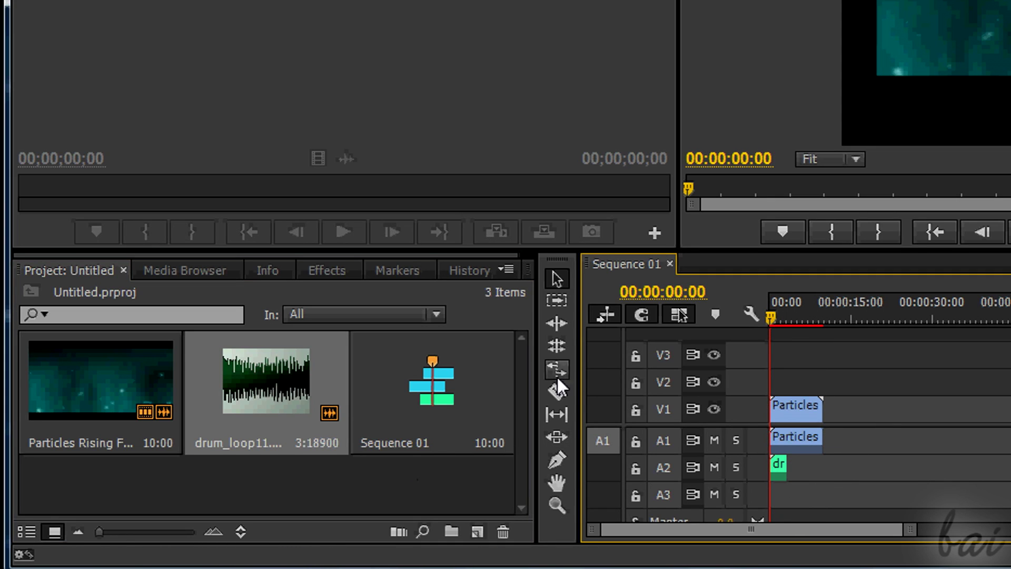
Step: Play the sequence and lower the volume line of the drum_loop11.wav clip on A2
{"action": "left_click_drag", "start_coordinate": [578, 370], "coordinate": [377, 370]}
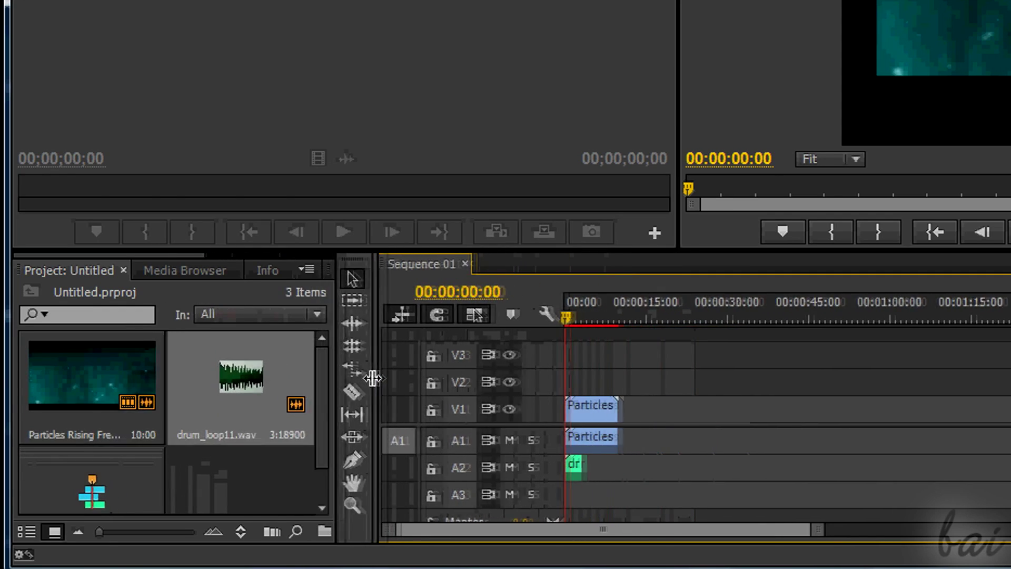
{"action": "left_click", "coordinate": [856, 514]}
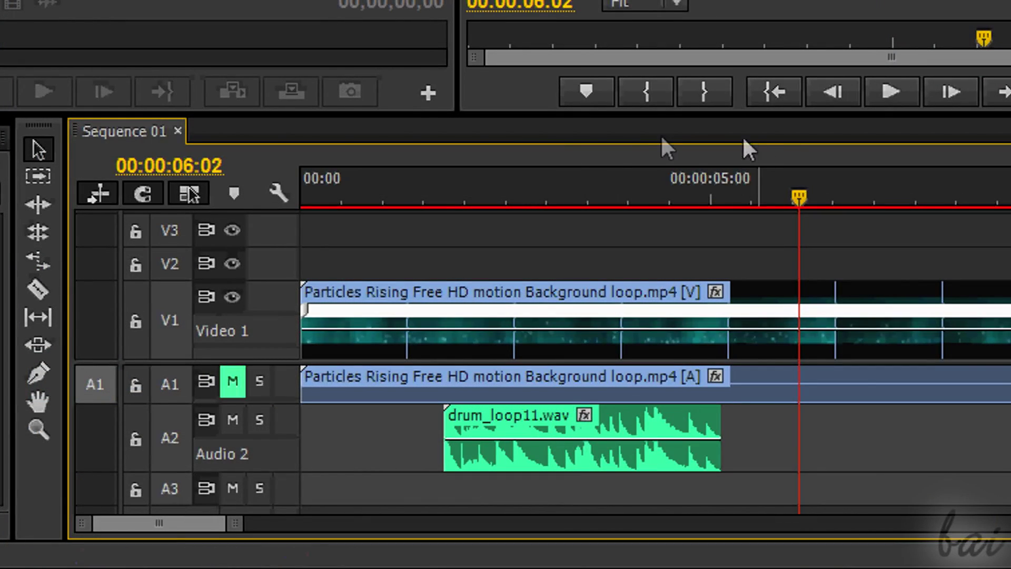
{"action": "left_click", "coordinate": [877, 100]}
{"action": "mouse_move", "coordinate": [653, 447]}
{"action": "left_mouse_down"}
{"action": "mouse_move", "coordinate": [655, 474]}
{"action": "mouse_move", "coordinate": [644, 452]}
{"action": "mouse_move", "coordinate": [655, 420]}
{"action": "mouse_move", "coordinate": [655, 467]}
{"action": "left_mouse_up"}
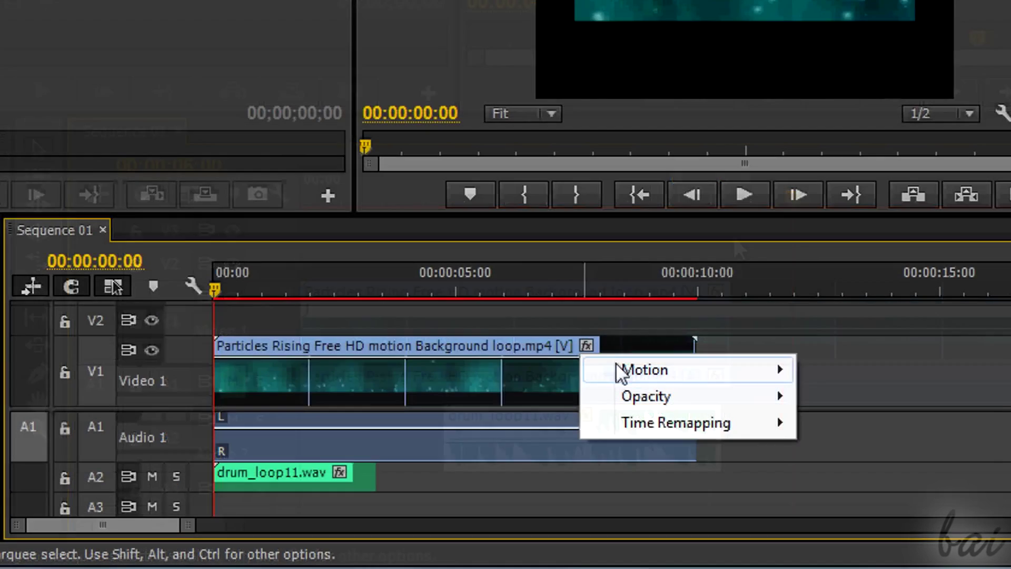
Step: Display the Motion Scale line on the Particles video clip on V1 and lower it slightly
{"action": "mouse_move", "coordinate": [764, 376]}
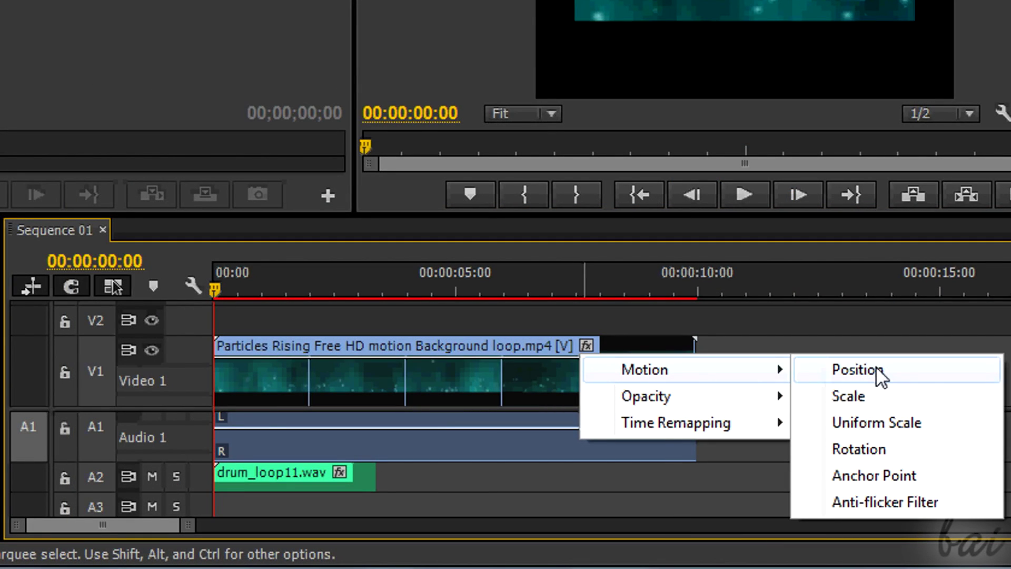
{"action": "left_click", "coordinate": [865, 397]}
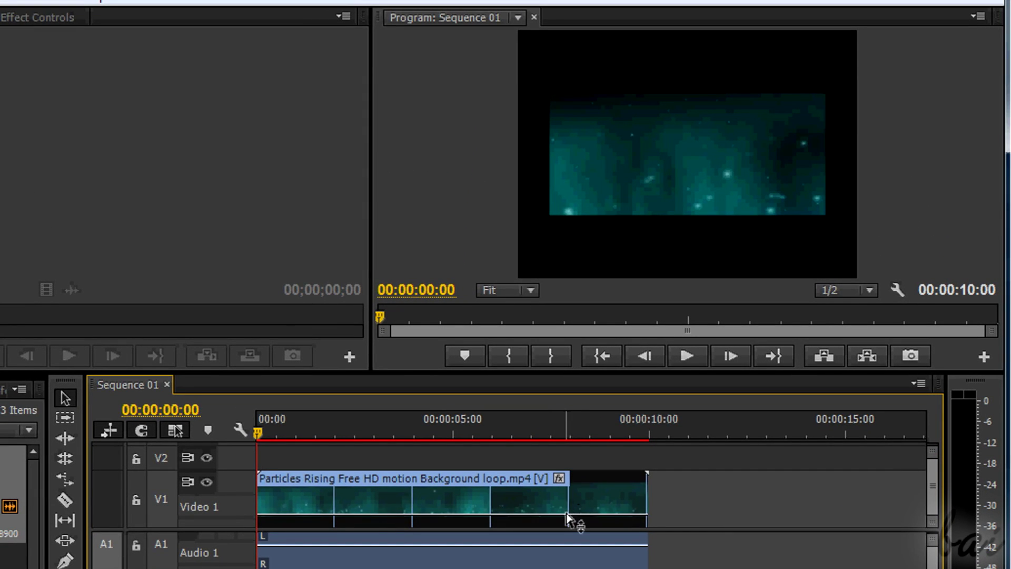
{"action": "mouse_move", "coordinate": [569, 519]}
{"action": "left_mouse_down"}
{"action": "mouse_move", "coordinate": [568, 505]}
{"action": "mouse_move", "coordinate": [571, 525]}
{"action": "left_mouse_up"}
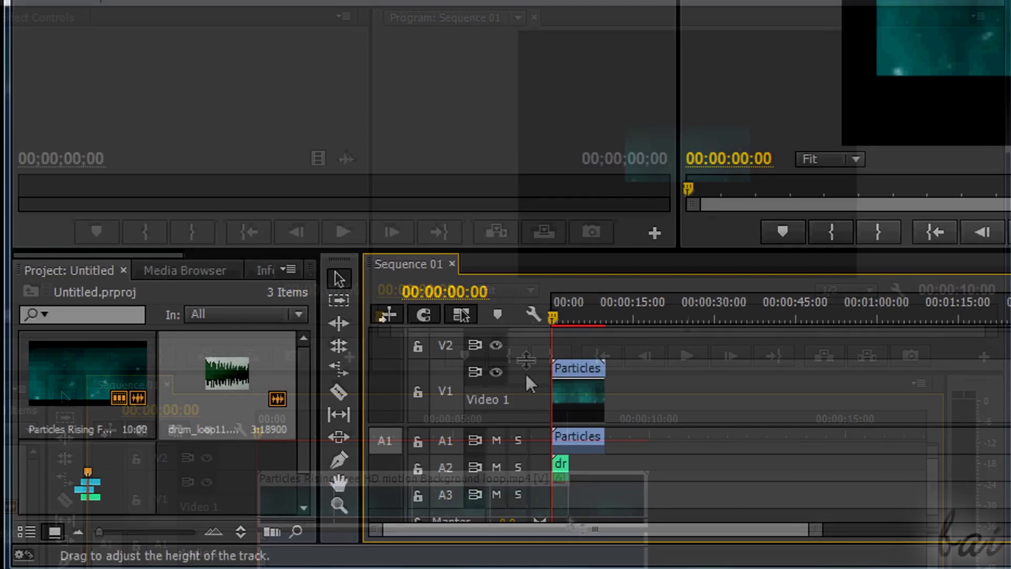
Step: Examine which Motion, Opacity and Time Remapping properties can be shown on the Particles video clip
{"action": "left_click_drag", "start_coordinate": [822, 529], "coordinate": [633, 525]}
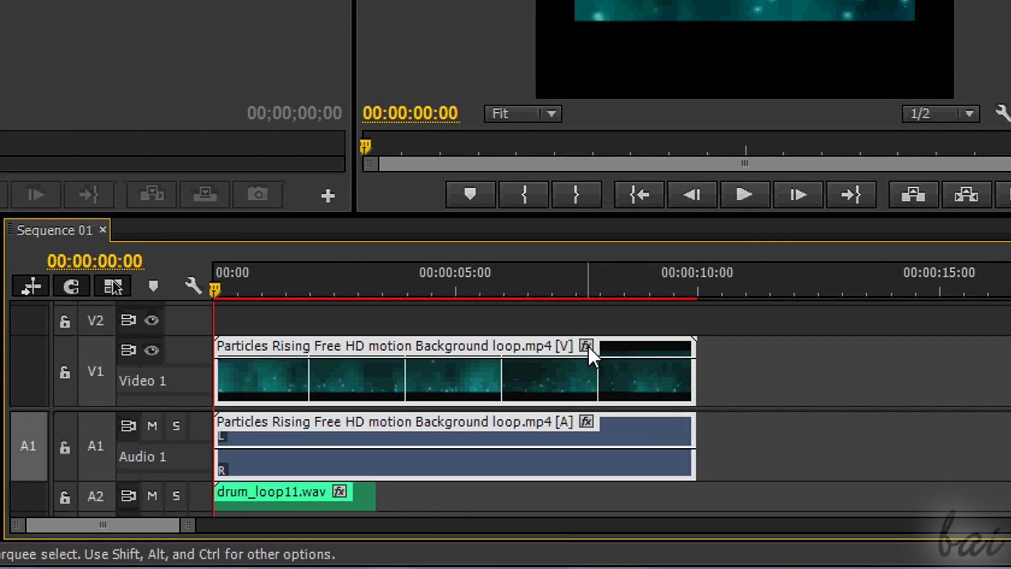
{"action": "left_click", "coordinate": [770, 195]}
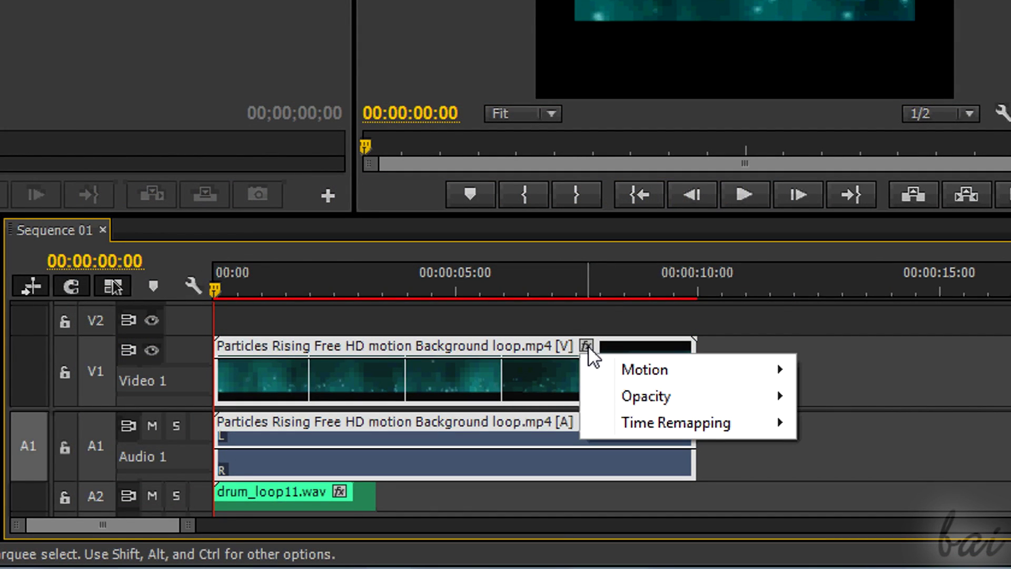
{"action": "mouse_move", "coordinate": [637, 371]}
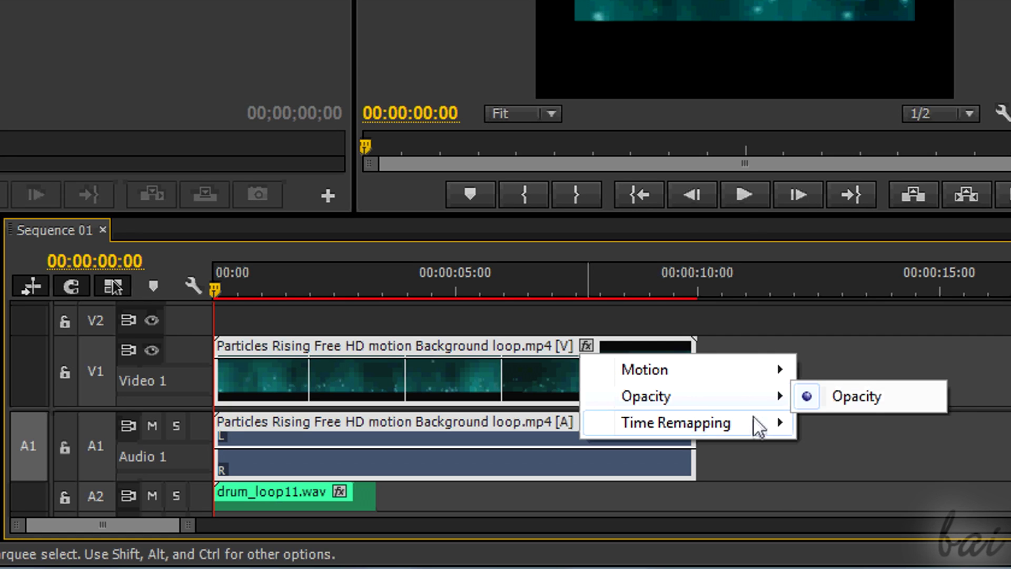
{"action": "mouse_move", "coordinate": [755, 402]}
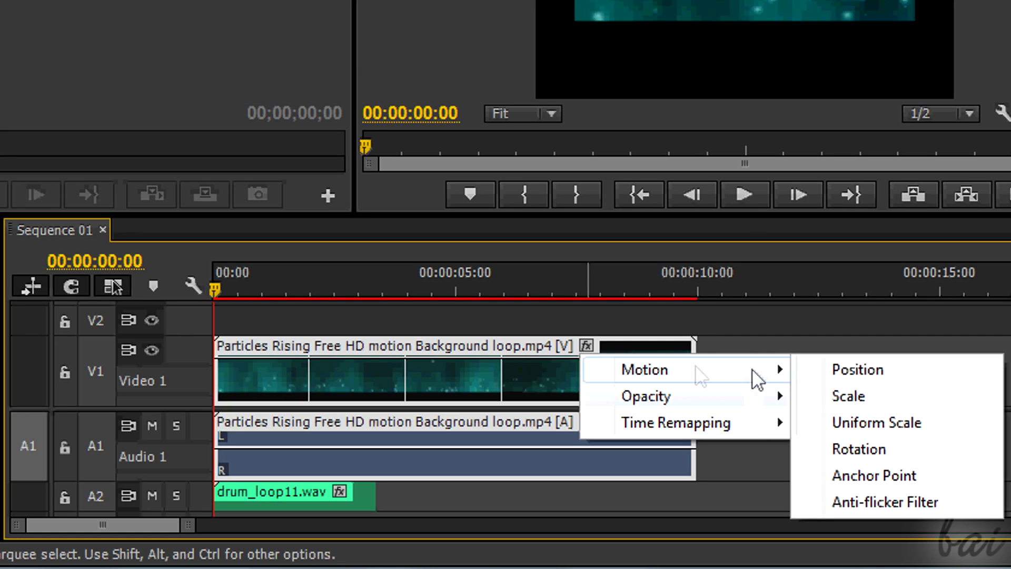
{"action": "key", "text": "Escape"}
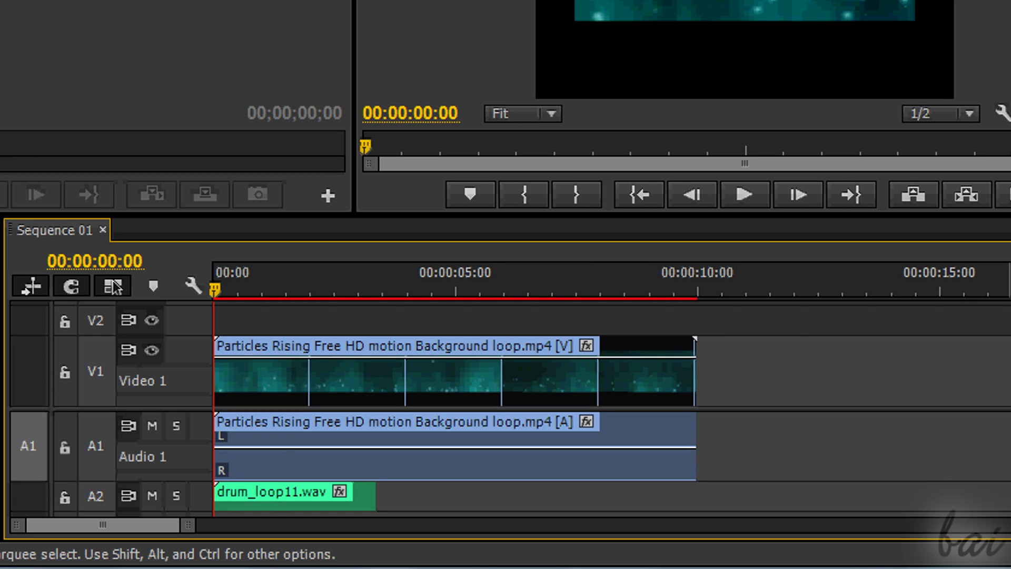
{"action": "scroll", "coordinate": [611, 464], "scroll_direction": "down", "scroll_amount": 3}
{"action": "scroll", "coordinate": [527, 421], "scroll_direction": "up", "scroll_amount": 3}
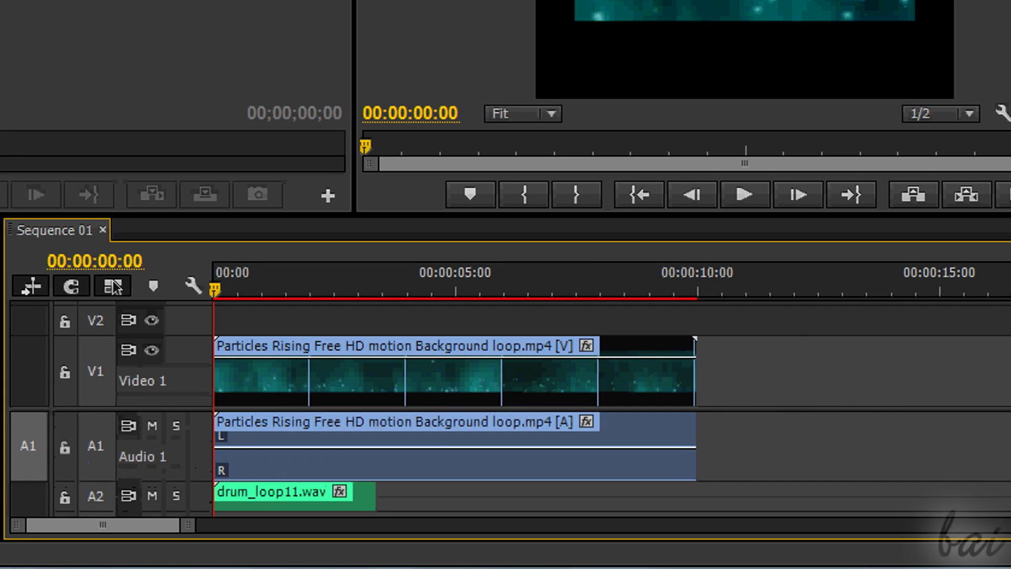
Step: Choose the Motion scaling property for the Particles video clip's line and reduce its value in the timeline
{"action": "left_click", "coordinate": [587, 346]}
{"action": "mouse_move", "coordinate": [592, 374]}
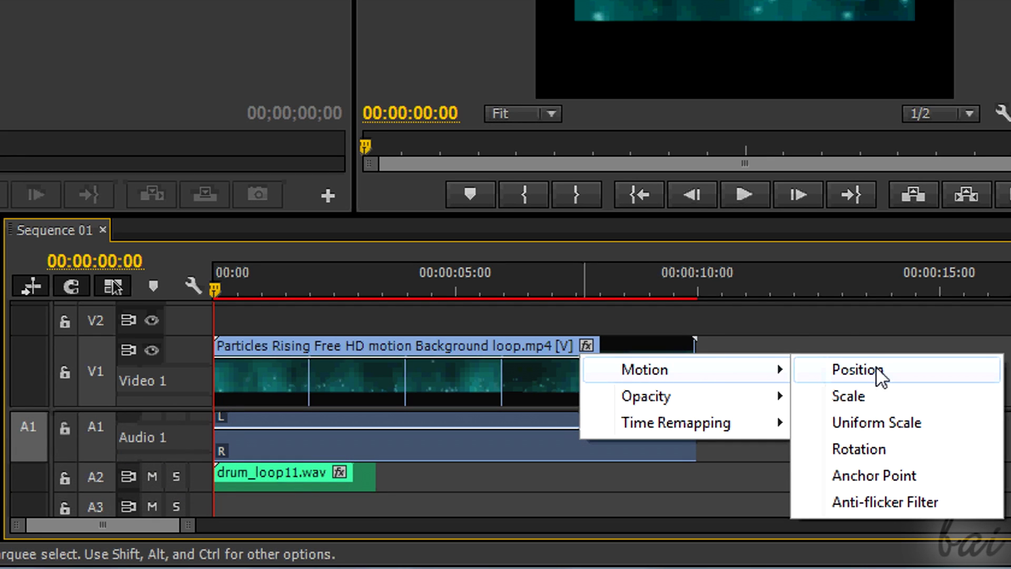
{"action": "left_click", "coordinate": [875, 423]}
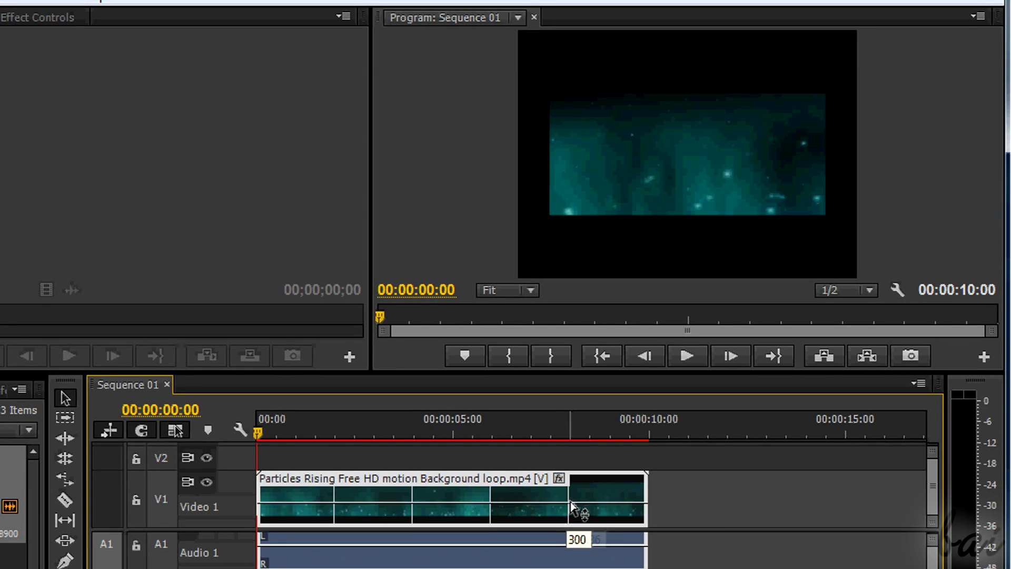
{"action": "left_click_drag", "start_coordinate": [574, 495], "coordinate": [571, 524]}
Step: Display the Opacity line on the Particles video clip and lower the clip's opacity
{"action": "left_click", "coordinate": [559, 479]}
{"action": "mouse_move", "coordinate": [608, 520]}
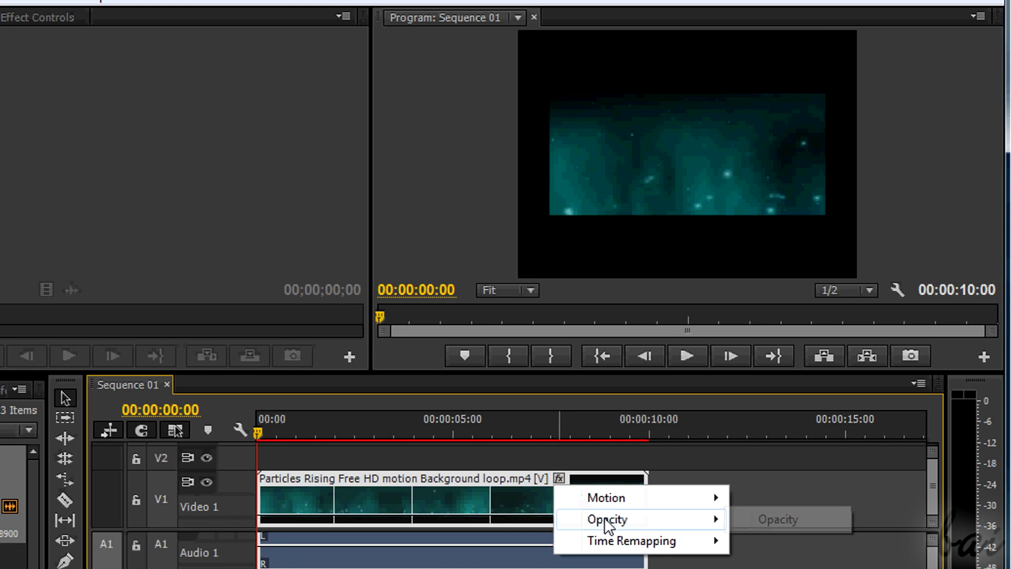
{"action": "left_click", "coordinate": [763, 520]}
{"action": "left_click_drag", "start_coordinate": [606, 486], "coordinate": [605, 524]}
Step: Display the Time Remapping Speed line on the Particles video clip and adjust its playback speed
{"action": "left_click", "coordinate": [559, 478]}
{"action": "mouse_move", "coordinate": [623, 540]}
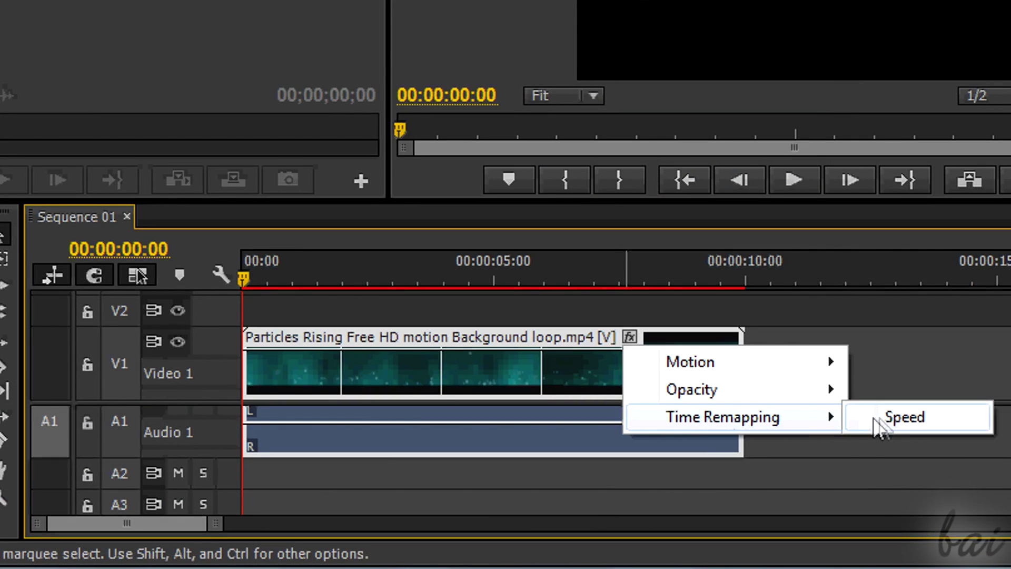
{"action": "left_click", "coordinate": [875, 420]}
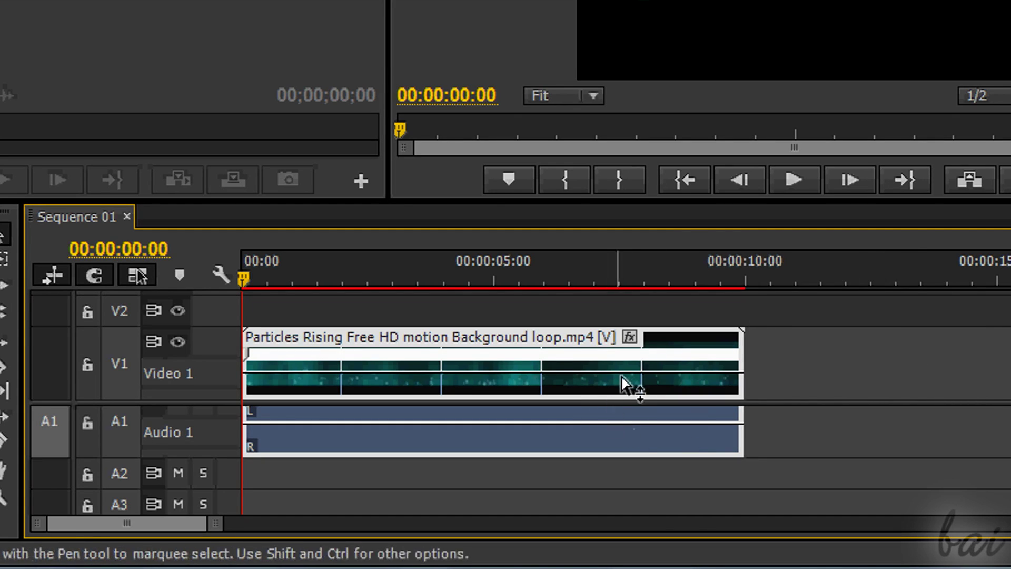
{"action": "left_click_drag", "start_coordinate": [626, 373], "coordinate": [632, 394]}
{"action": "left_click_drag", "start_coordinate": [631, 394], "coordinate": [633, 389]}
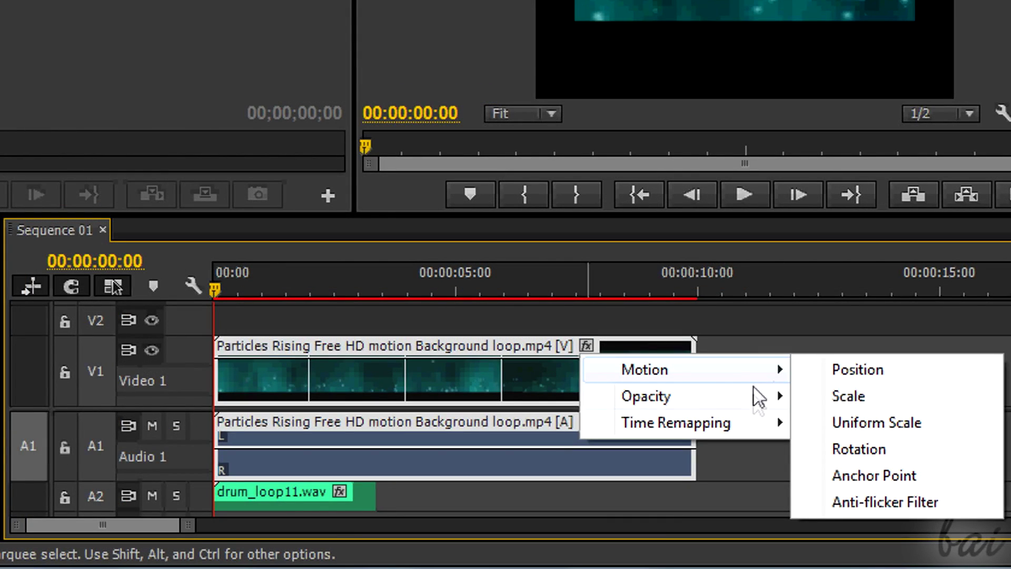
Step: Enlarge the clips in the timeline and adjust the scale of the Particles video clip with its line
{"action": "mouse_move", "coordinate": [759, 412]}
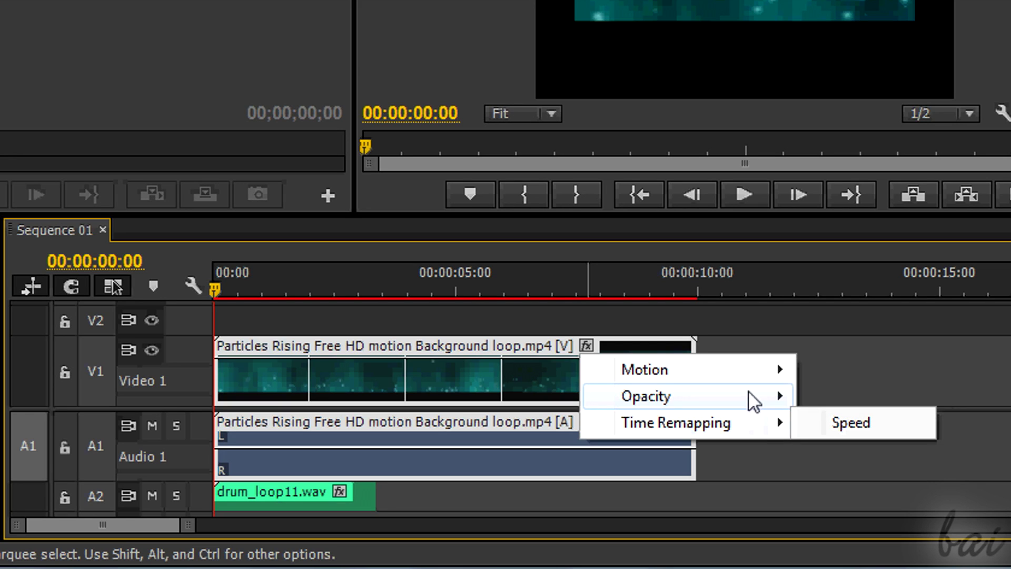
{"action": "mouse_move", "coordinate": [749, 392]}
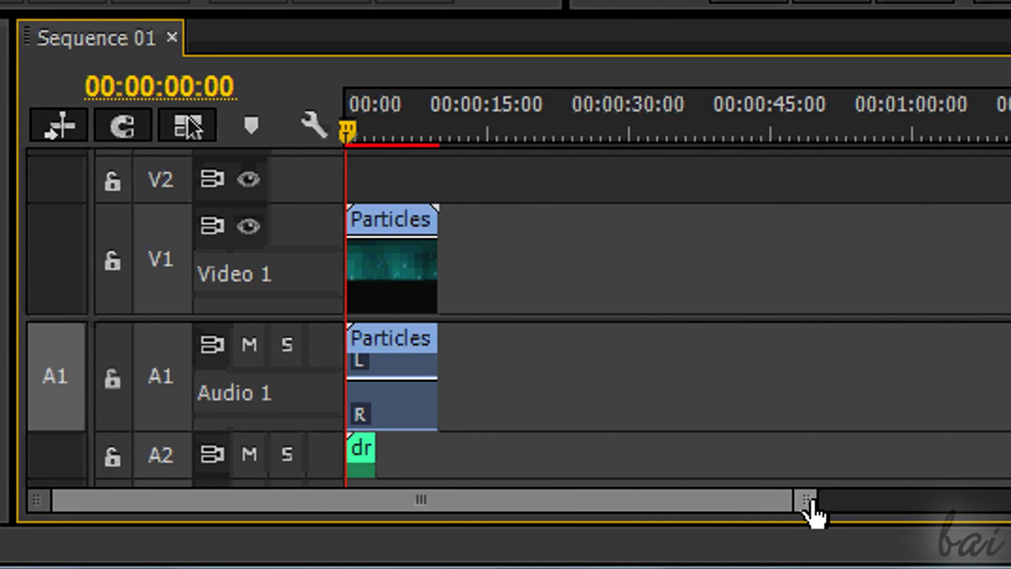
{"action": "left_click_drag", "start_coordinate": [814, 505], "coordinate": [646, 514]}
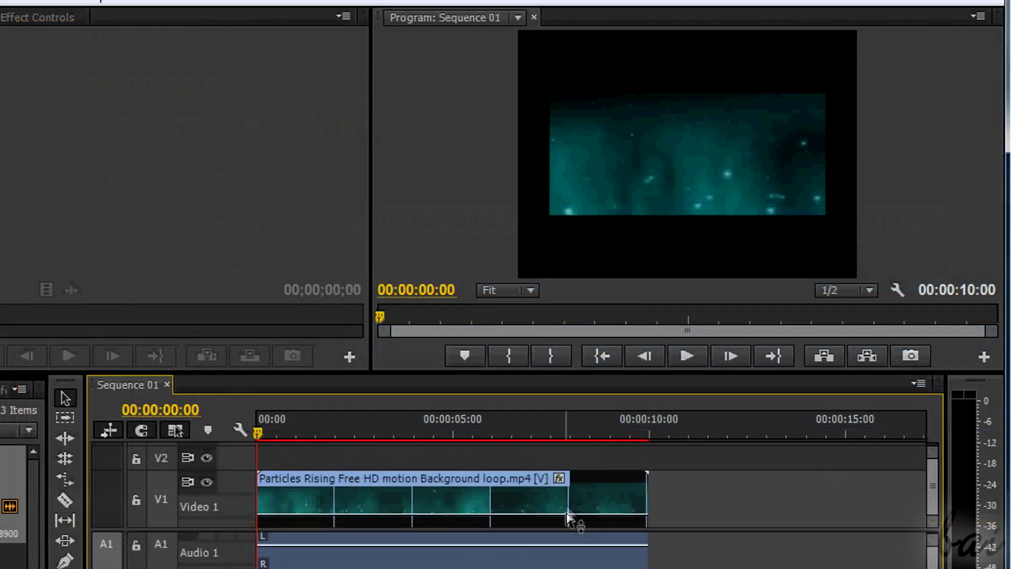
{"action": "left_click", "coordinate": [948, 277]}
{"action": "left_click_drag", "start_coordinate": [568, 506], "coordinate": [574, 519]}
Step: Switch the Particles video clip's line to Opacity and lower it to about 21.21
{"action": "left_click", "coordinate": [560, 479]}
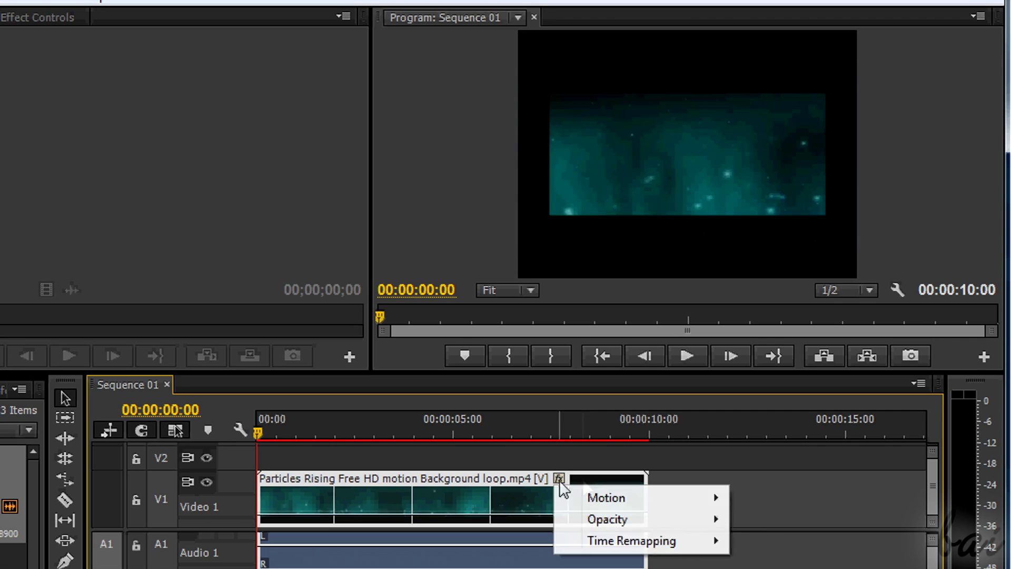
{"action": "mouse_move", "coordinate": [608, 524]}
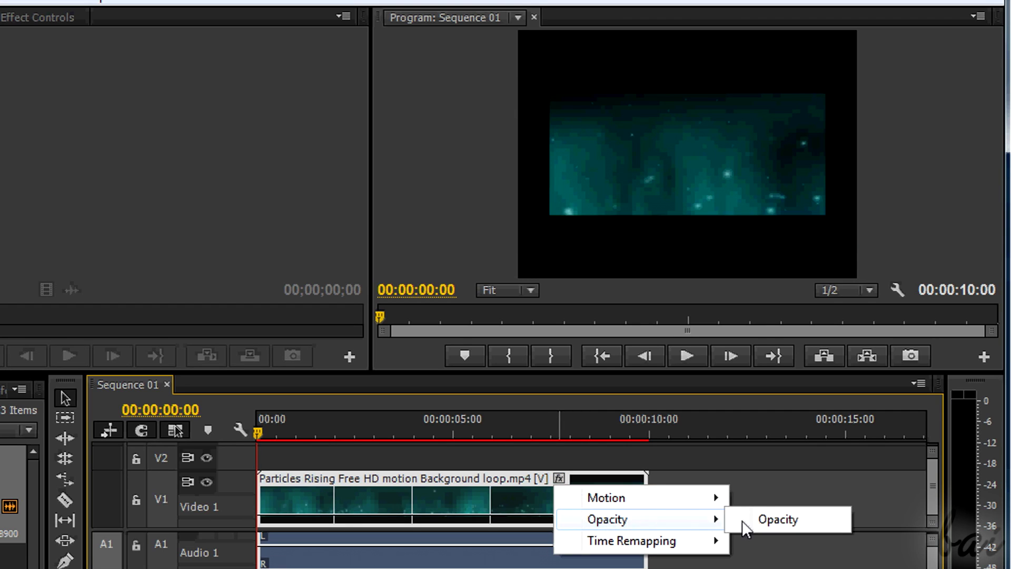
{"action": "left_click", "coordinate": [764, 520]}
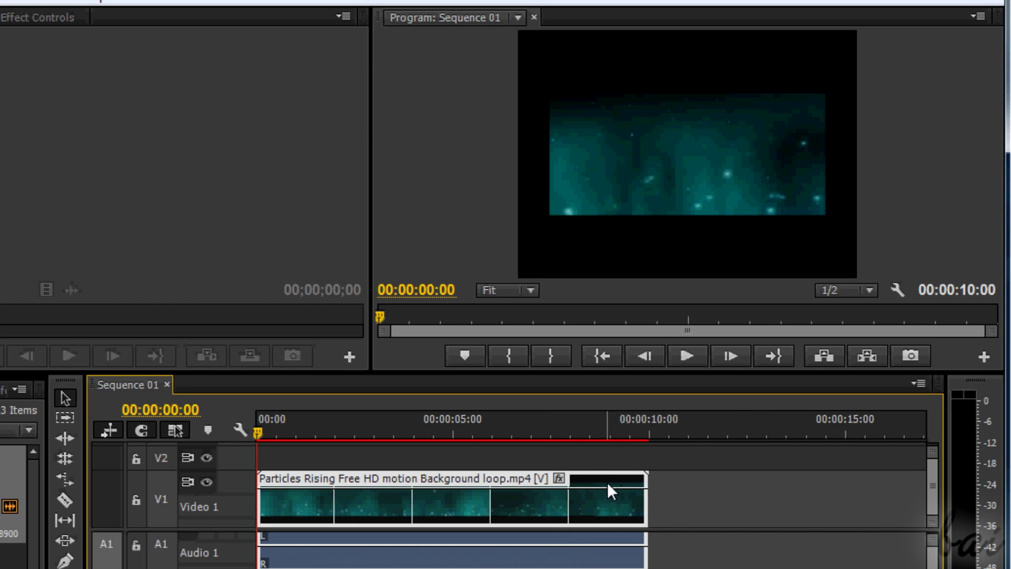
{"action": "mouse_move", "coordinate": [604, 497]}
{"action": "left_mouse_down"}
{"action": "mouse_move", "coordinate": [607, 521]}
{"action": "mouse_move", "coordinate": [604, 499]}
{"action": "mouse_move", "coordinate": [602, 511]}
{"action": "left_mouse_up"}
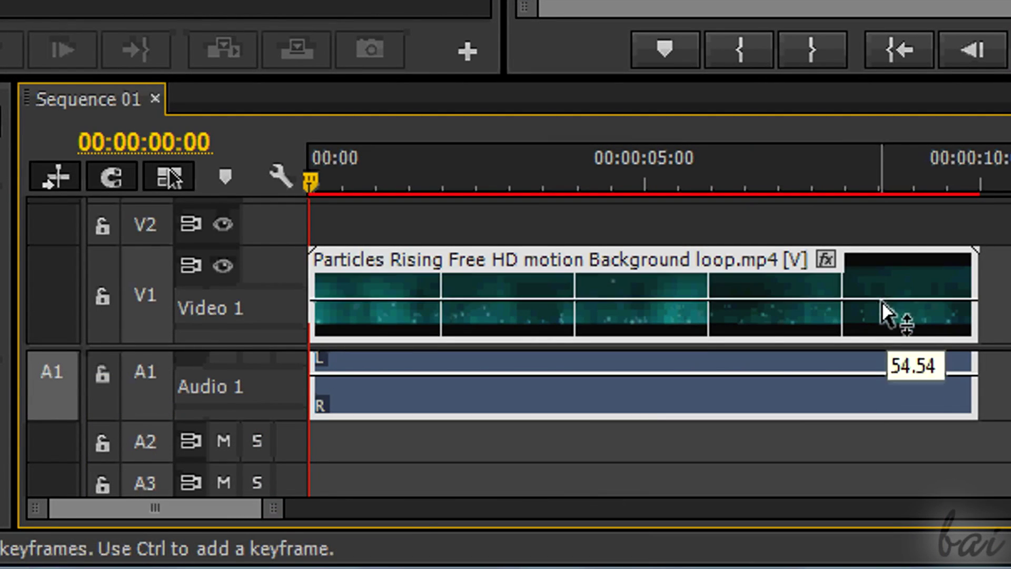
{"action": "left_click_drag", "start_coordinate": [885, 313], "coordinate": [848, 430]}
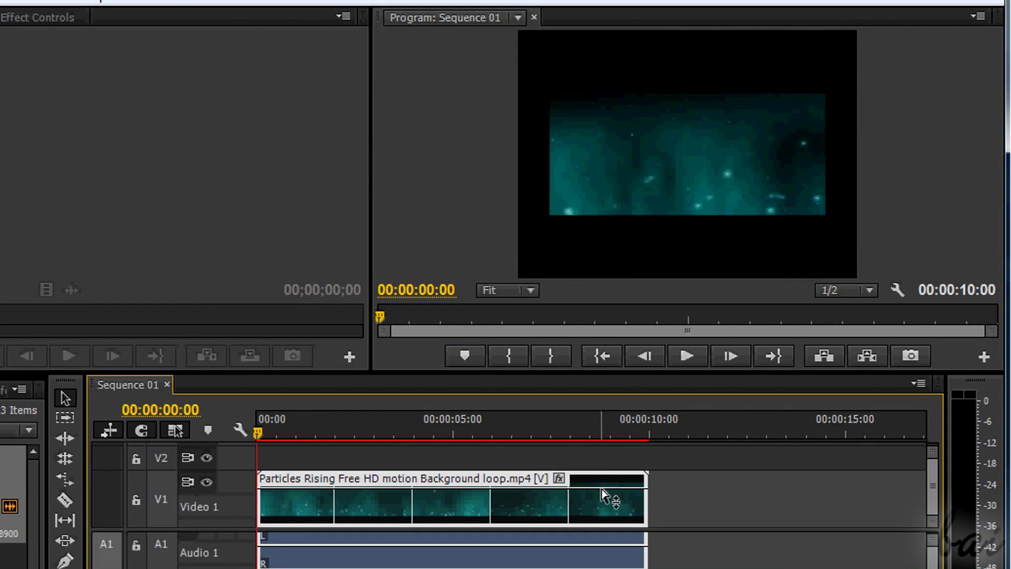
{"action": "left_click_drag", "start_coordinate": [605, 497], "coordinate": [603, 524]}
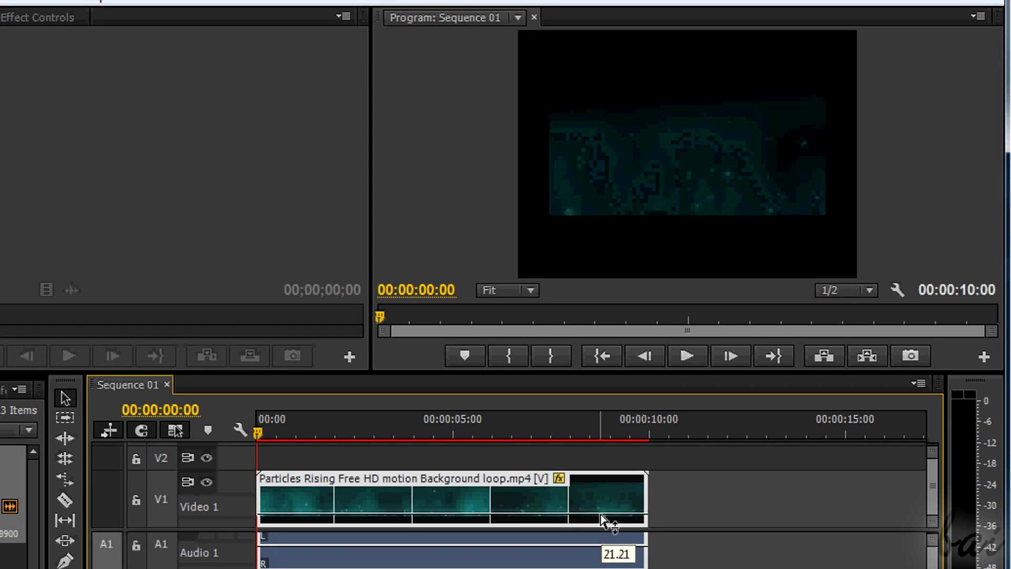
Step: Switch the Particles video clip's line to Time Remapping Speed and raise it until the clip lasts about 7 seconds
{"action": "left_click", "coordinate": [559, 479]}
{"action": "mouse_move", "coordinate": [688, 544]}
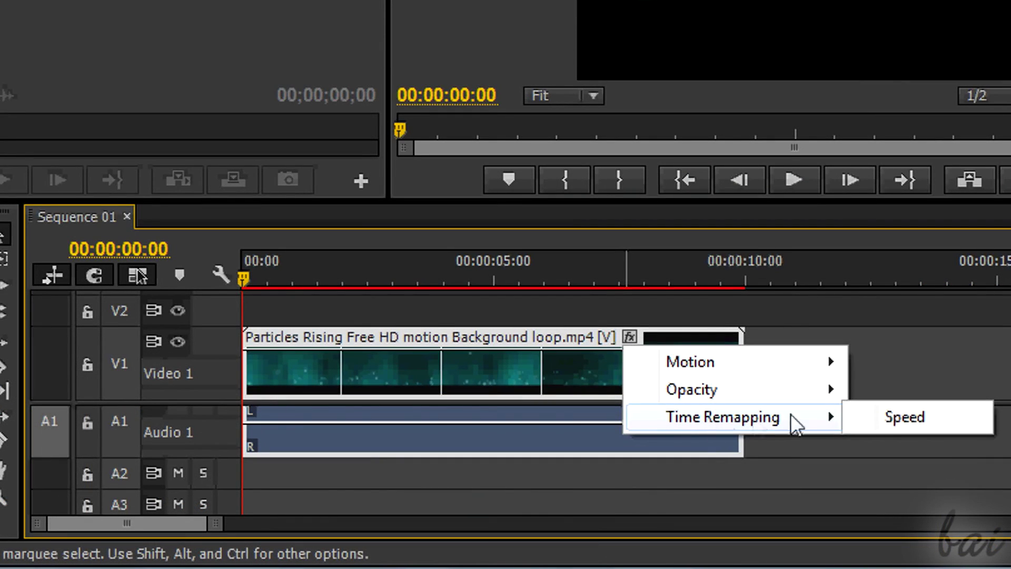
{"action": "left_click", "coordinate": [890, 420]}
{"action": "left_click_drag", "start_coordinate": [627, 378], "coordinate": [643, 320]}
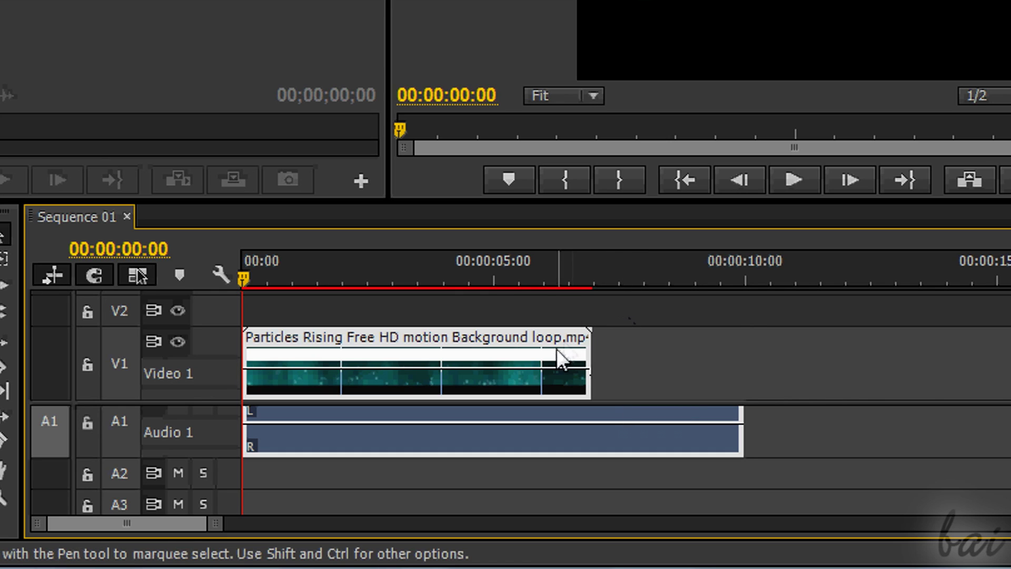
Step: Slow the Particles video clip down with its speed line and speed it up again to about 7 seconds long
{"action": "left_click_drag", "start_coordinate": [560, 375], "coordinate": [549, 410]}
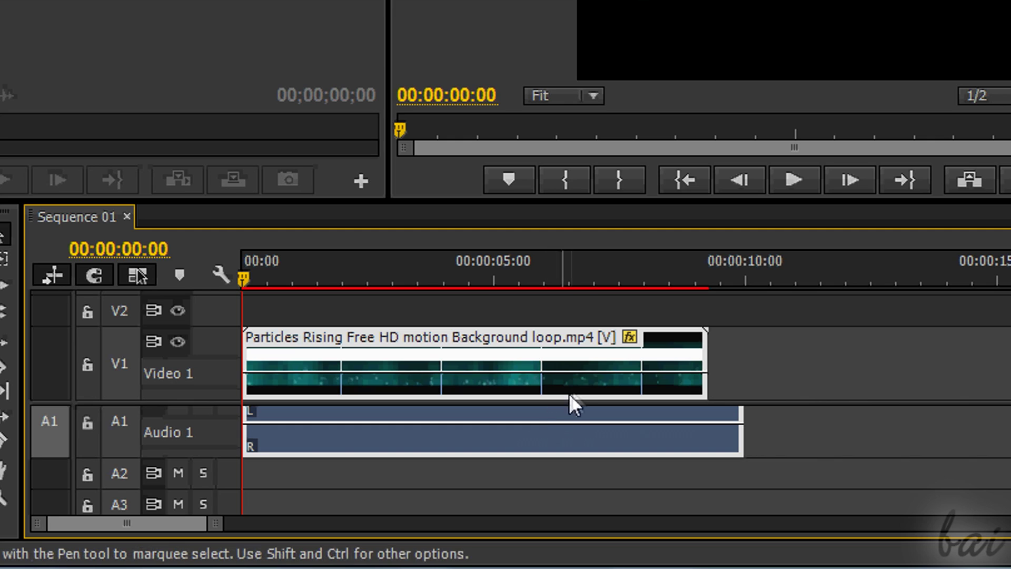
{"action": "left_click_drag", "start_coordinate": [580, 380], "coordinate": [580, 410]}
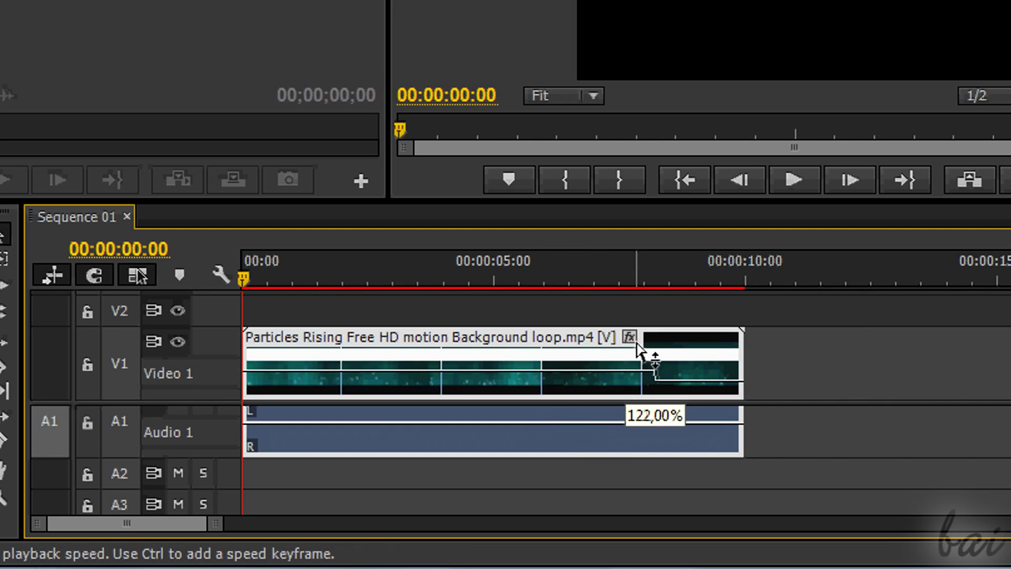
{"action": "left_click_drag", "start_coordinate": [639, 340], "coordinate": [640, 319]}
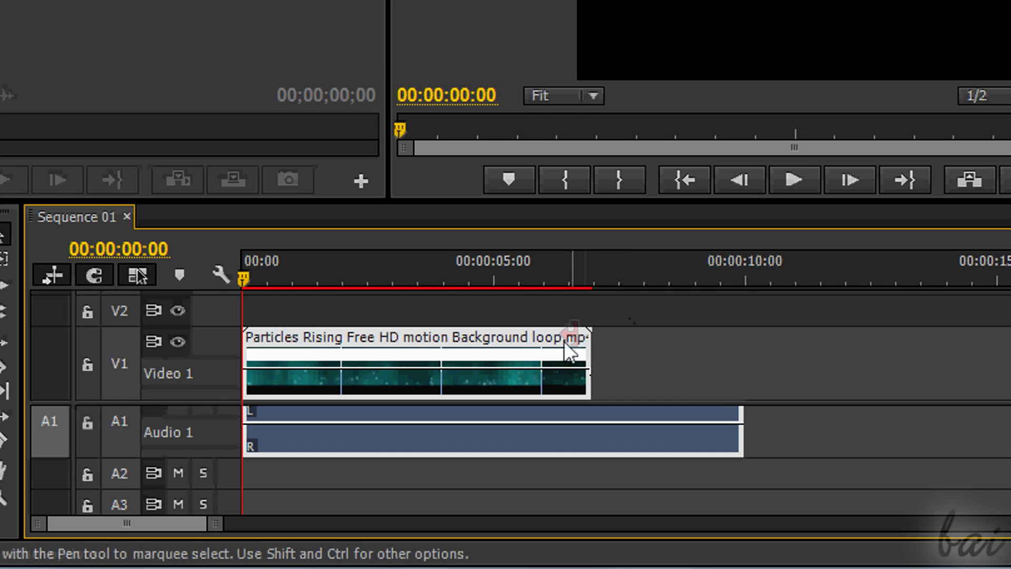
Step: Slow the Particles video clip to about 12 seconds long with its speed line and raise the line again
{"action": "left_click_drag", "start_coordinate": [550, 374], "coordinate": [582, 413]}
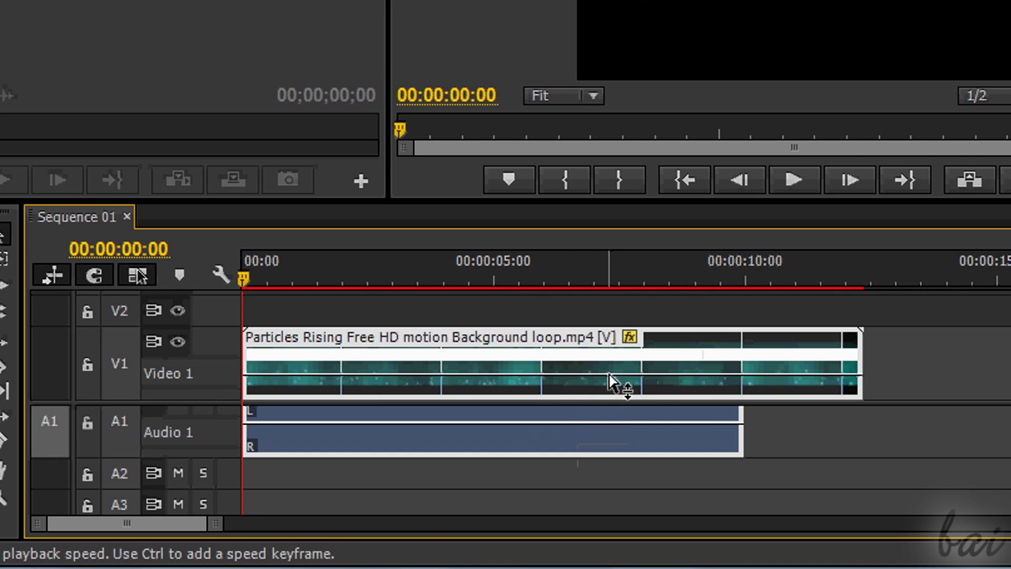
{"action": "left_click_drag", "start_coordinate": [611, 371], "coordinate": [609, 46]}
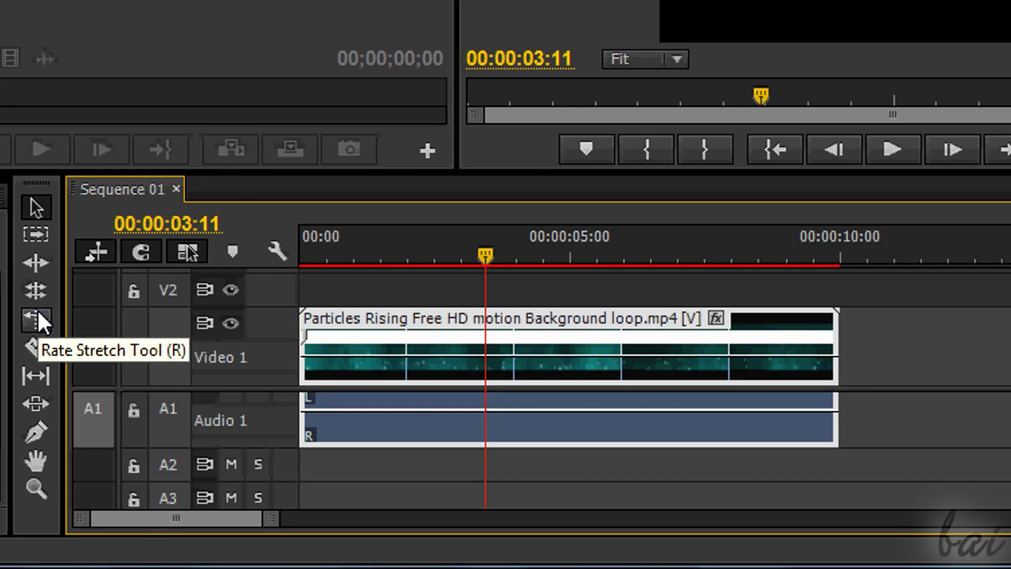
Step: Shorten the Particles clip with the Rate Stretch tool to a speed of 161.29%
{"action": "left_click", "coordinate": [39, 316]}
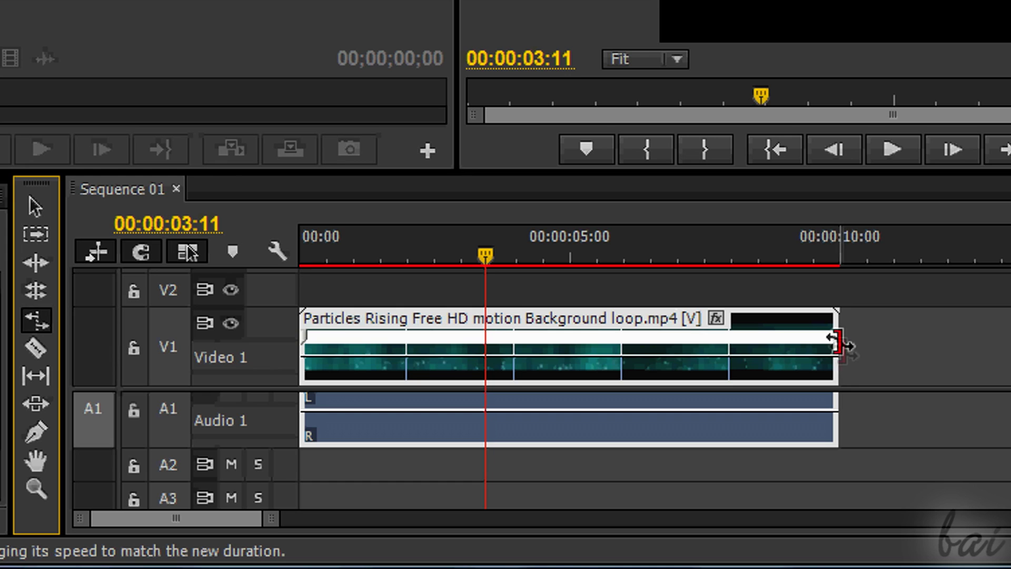
{"action": "left_click", "coordinate": [811, 331]}
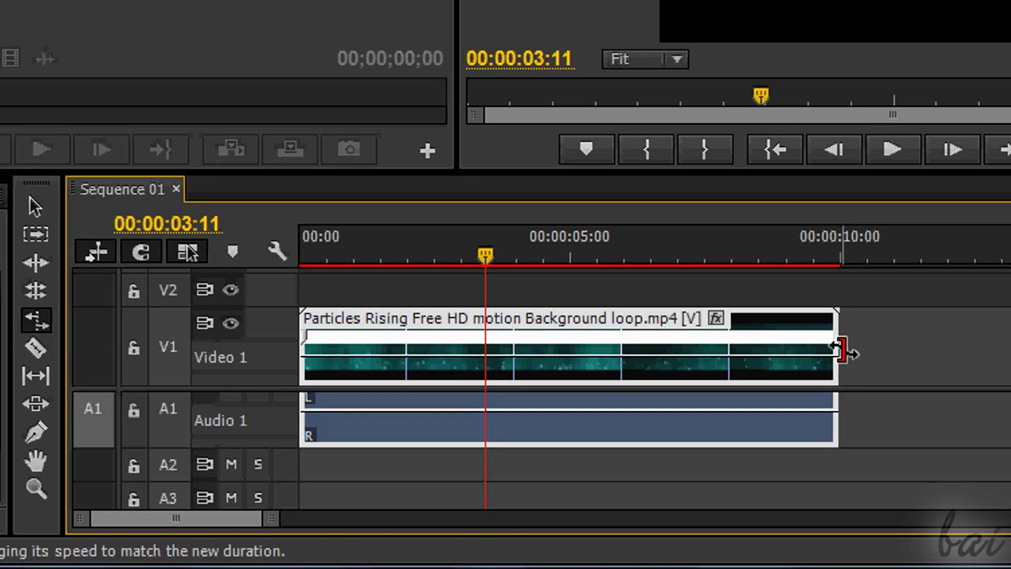
{"action": "left_click_drag", "start_coordinate": [833, 354], "coordinate": [632, 341]}
{"action": "left_click_drag", "start_coordinate": [267, 521], "coordinate": [237, 520]}
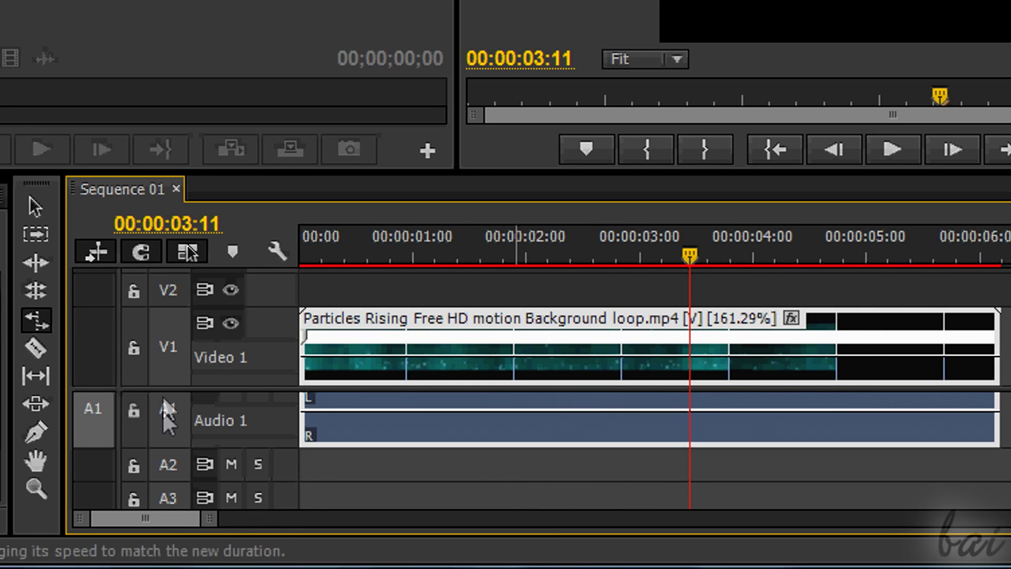
{"action": "left_click_drag", "start_coordinate": [211, 519], "coordinate": [268, 521]}
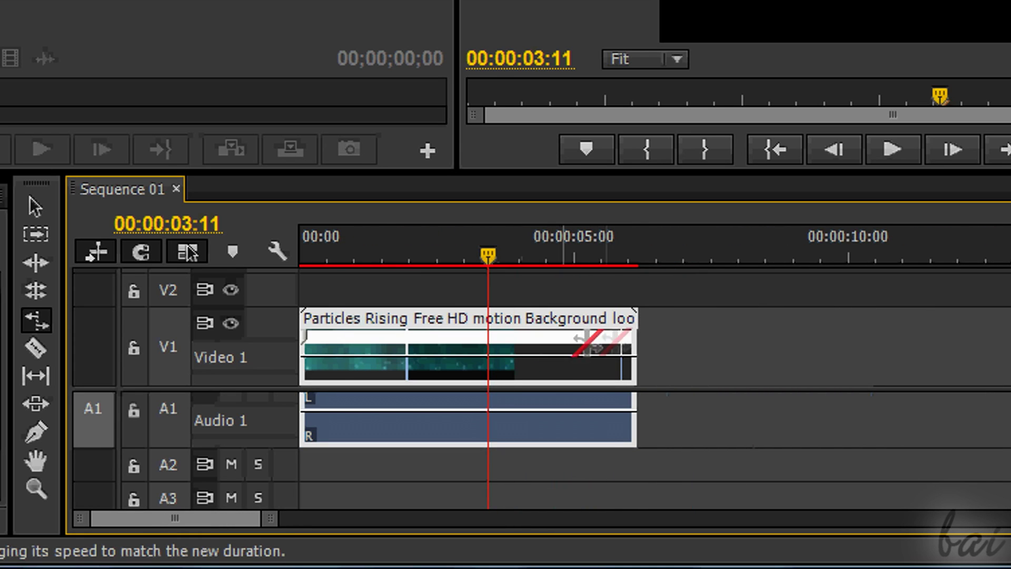
Step: Lengthen the Particles clip with the Rate Stretch tool to 65.44% speed and play part of the sequence
{"action": "left_click_drag", "start_coordinate": [630, 343], "coordinate": [1010, 348]}
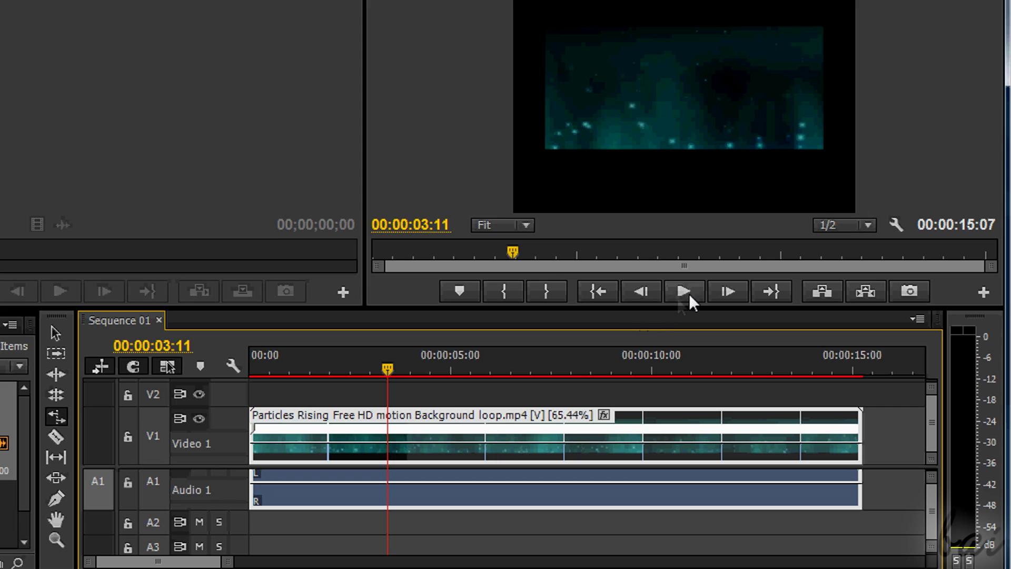
{"action": "left_click", "coordinate": [690, 291]}
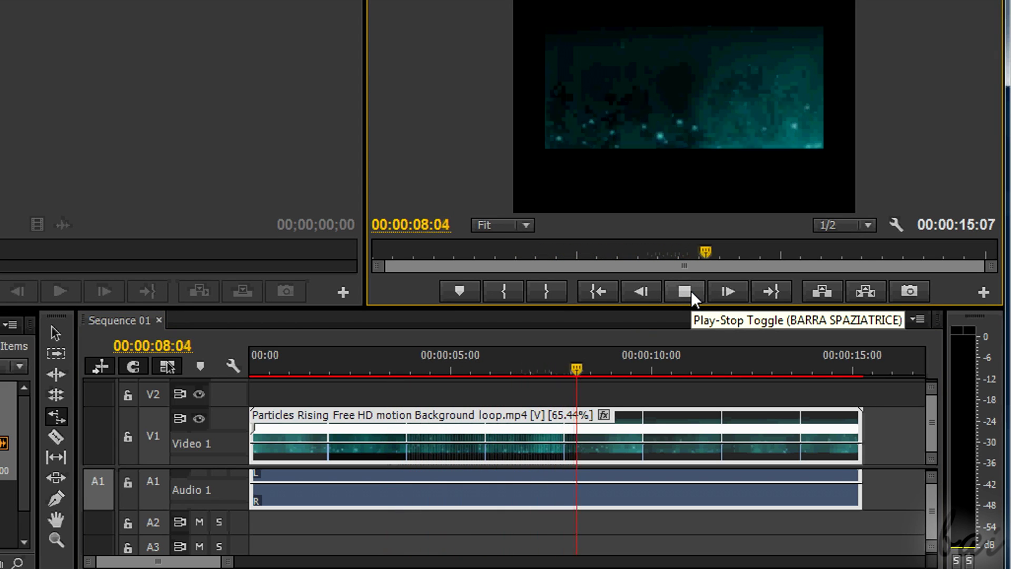
{"action": "left_click", "coordinate": [687, 291]}
Step: Try to shorten the Particles clip with the Rate Stretch tool and play the sequence from an earlier point
{"action": "left_click_drag", "start_coordinate": [611, 442], "coordinate": [481, 442]}
{"action": "left_click", "coordinate": [374, 362]}
{"action": "left_click", "coordinate": [683, 291]}
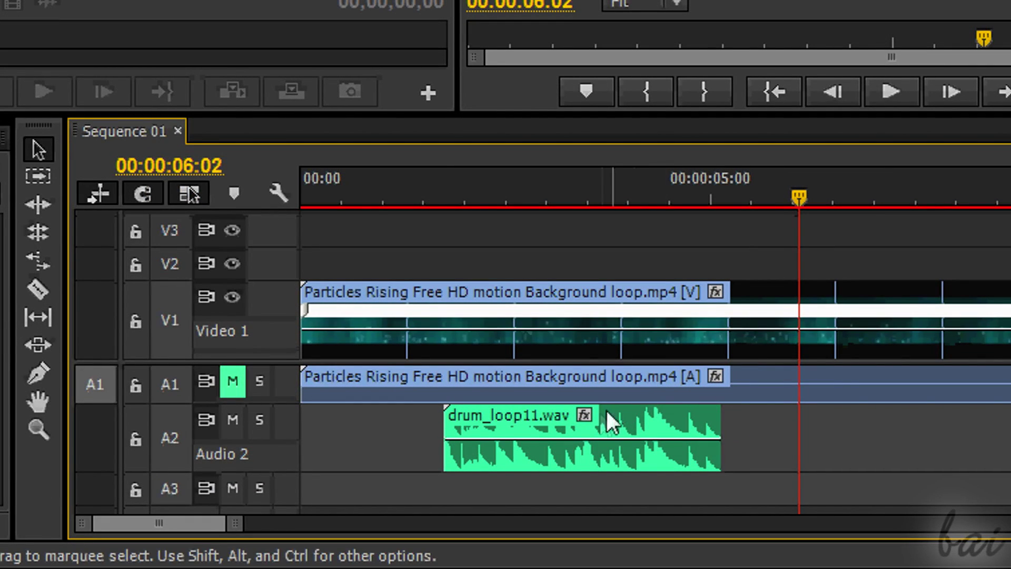
Step: Examine the Volume, Channel Volume and Panner line options of the drum_loop11.wav clip and try to extend the clip's end
{"action": "right_click", "coordinate": [584, 413]}
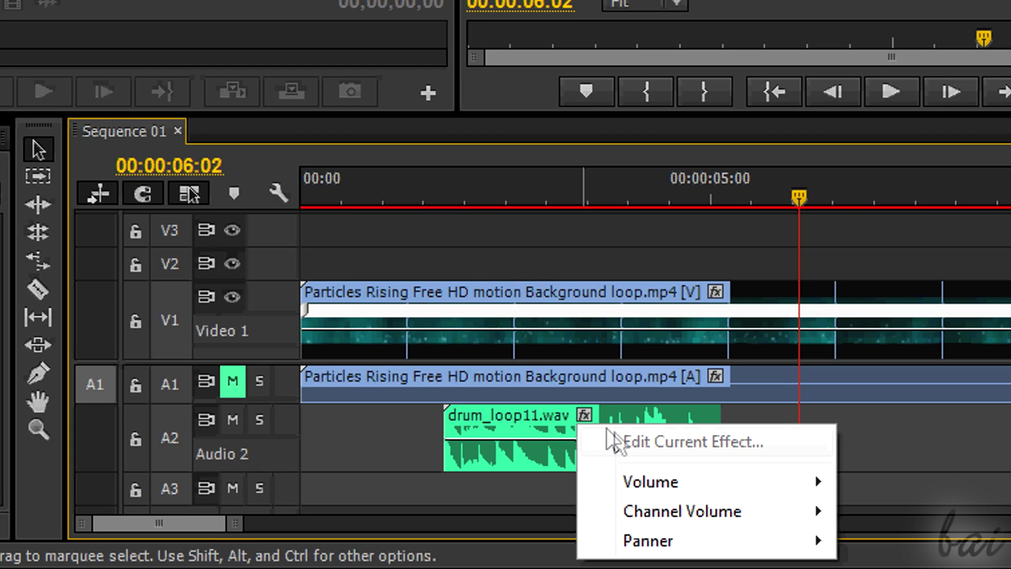
{"action": "mouse_move", "coordinate": [651, 486]}
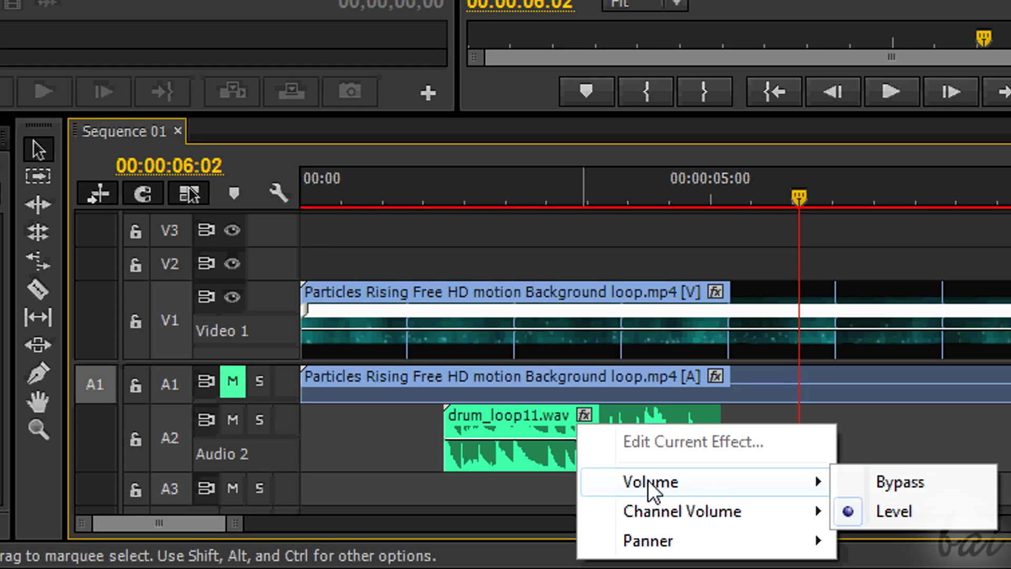
{"action": "mouse_move", "coordinate": [653, 510]}
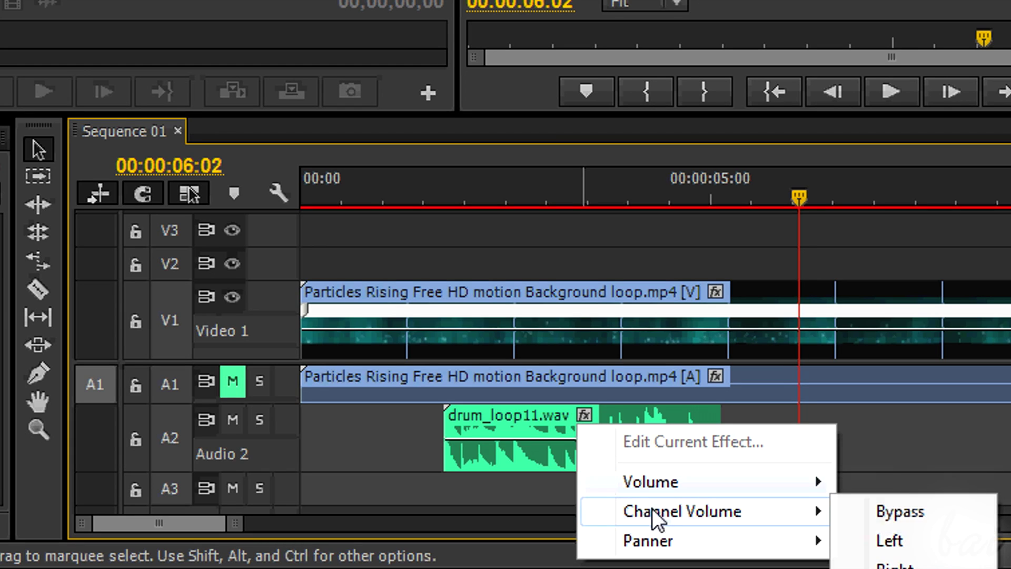
{"action": "mouse_move", "coordinate": [659, 543]}
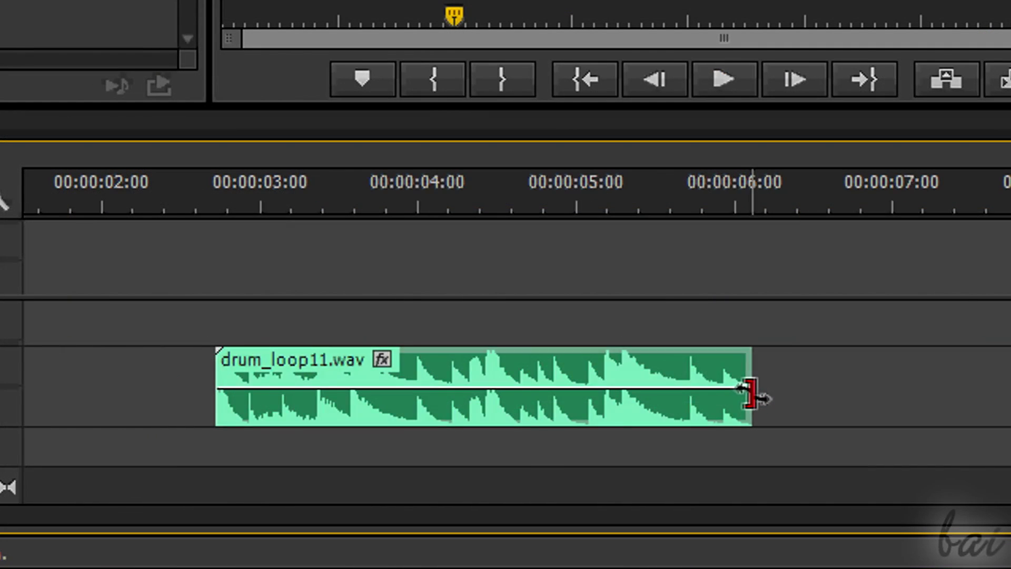
{"action": "left_click_drag", "start_coordinate": [752, 392], "coordinate": [955, 403]}
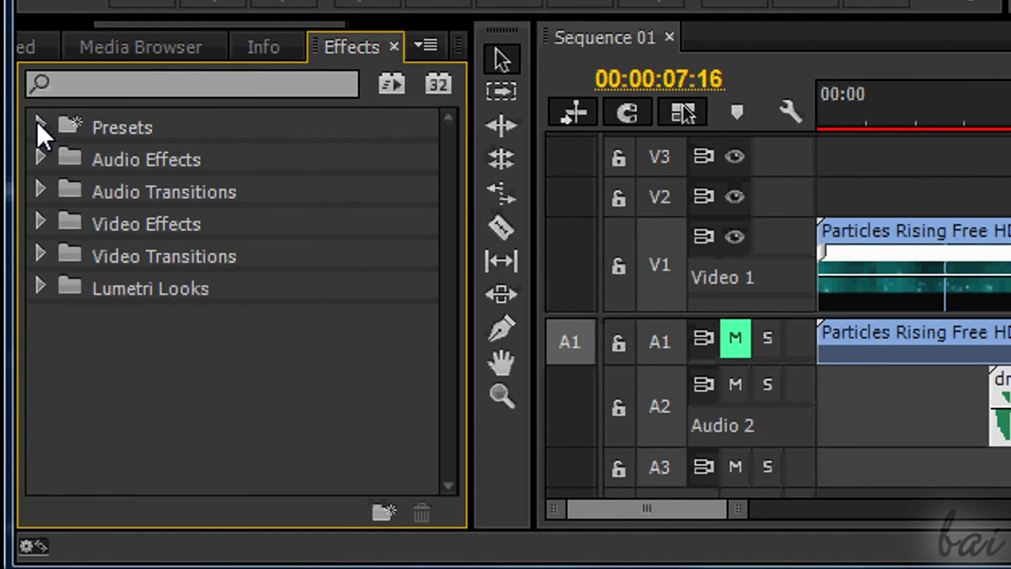
Step: Look through the Bevel Edges presets in the effects library and collapse the Presets folder
{"action": "left_click", "coordinate": [38, 123]}
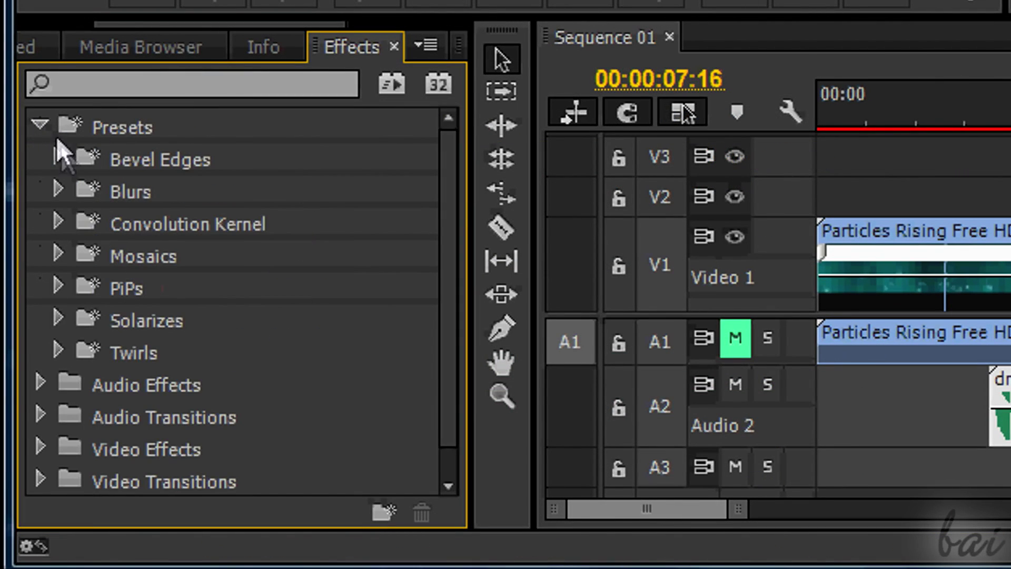
{"action": "left_click", "coordinate": [56, 156]}
{"action": "left_click", "coordinate": [192, 220]}
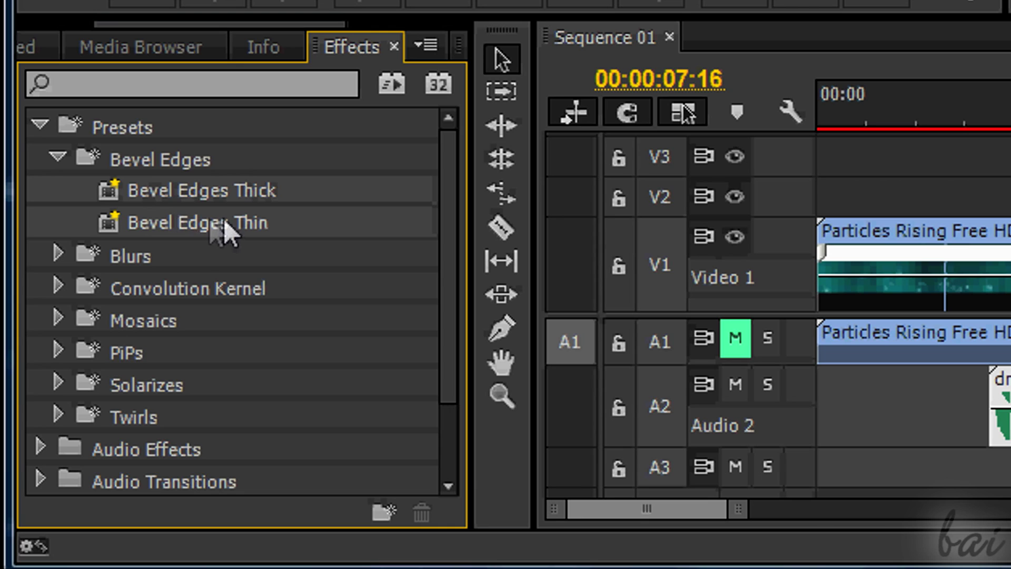
{"action": "left_click", "coordinate": [38, 125]}
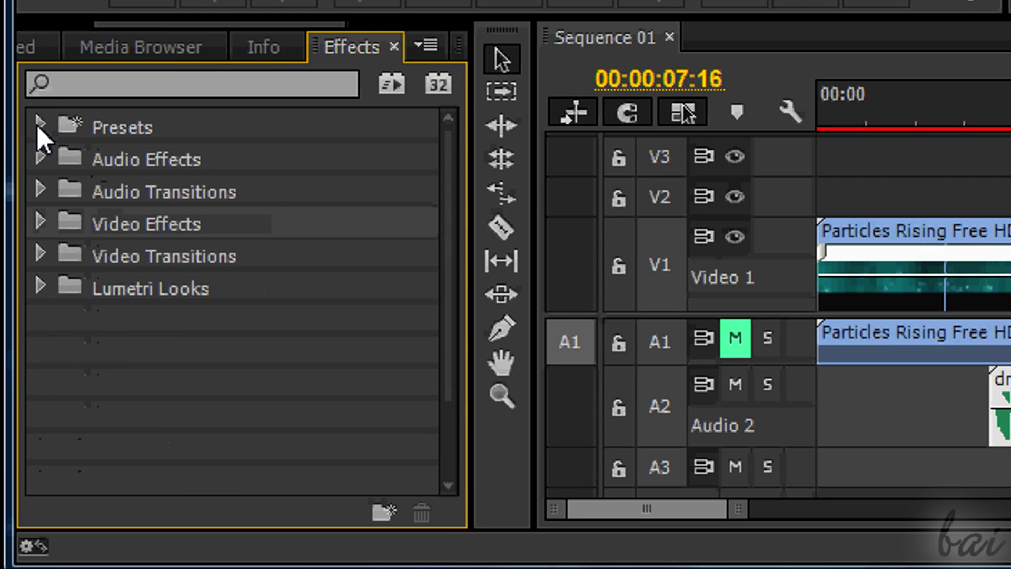
Step: Display the effects library and examine the entries in its Audio Effects folder
{"action": "left_click", "coordinate": [39, 157]}
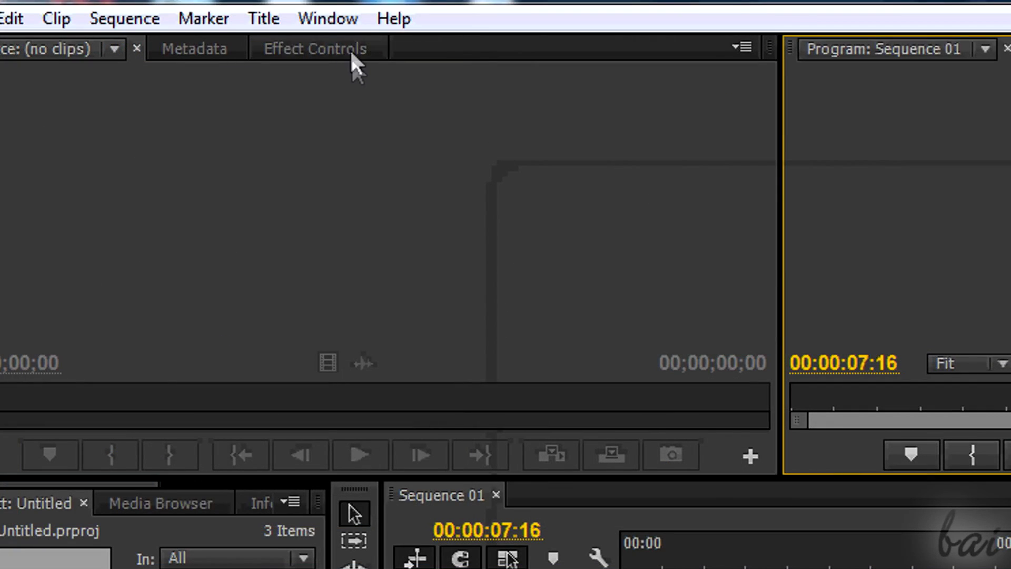
{"action": "left_click", "coordinate": [347, 20]}
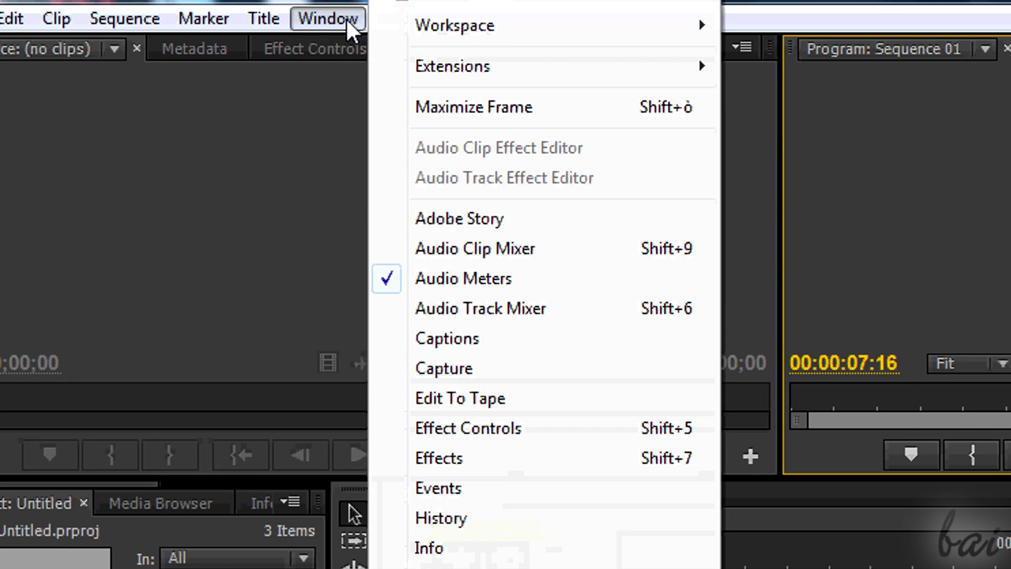
{"action": "left_click", "coordinate": [540, 460]}
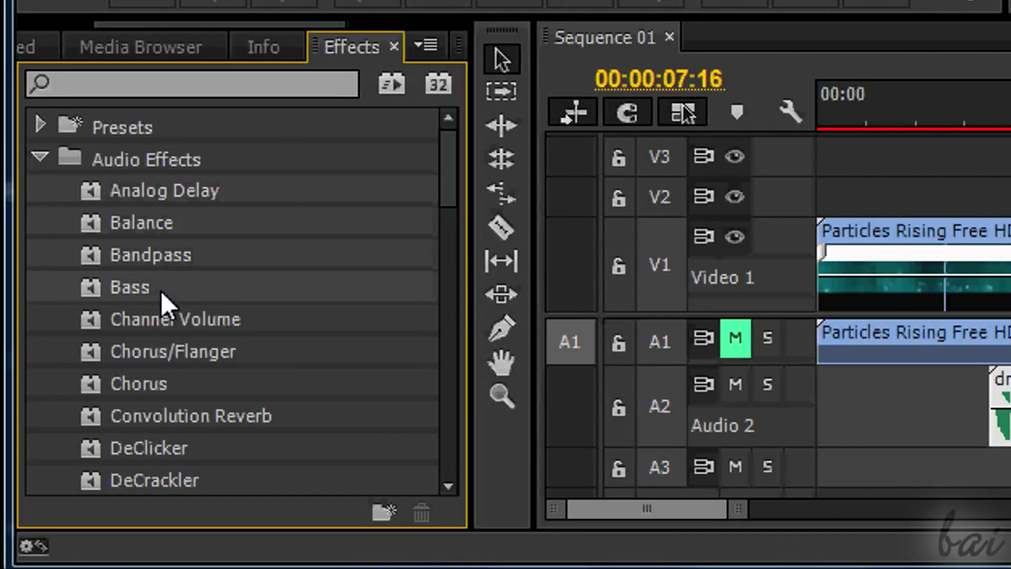
{"action": "left_click", "coordinate": [39, 157]}
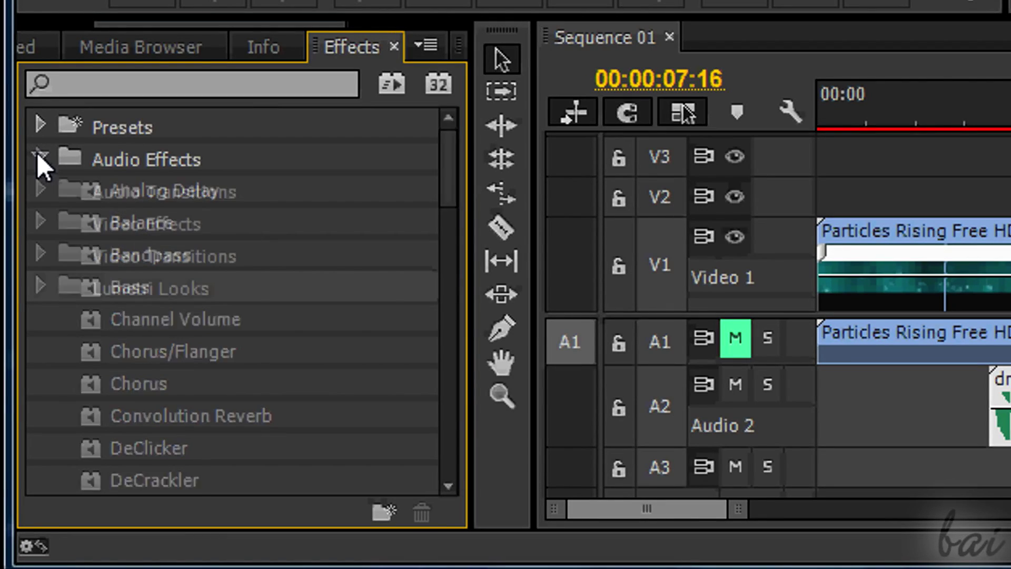
Step: Examine the Crossfade audio transitions in the effects library and expand the Video Effects folder
{"action": "left_click", "coordinate": [40, 191]}
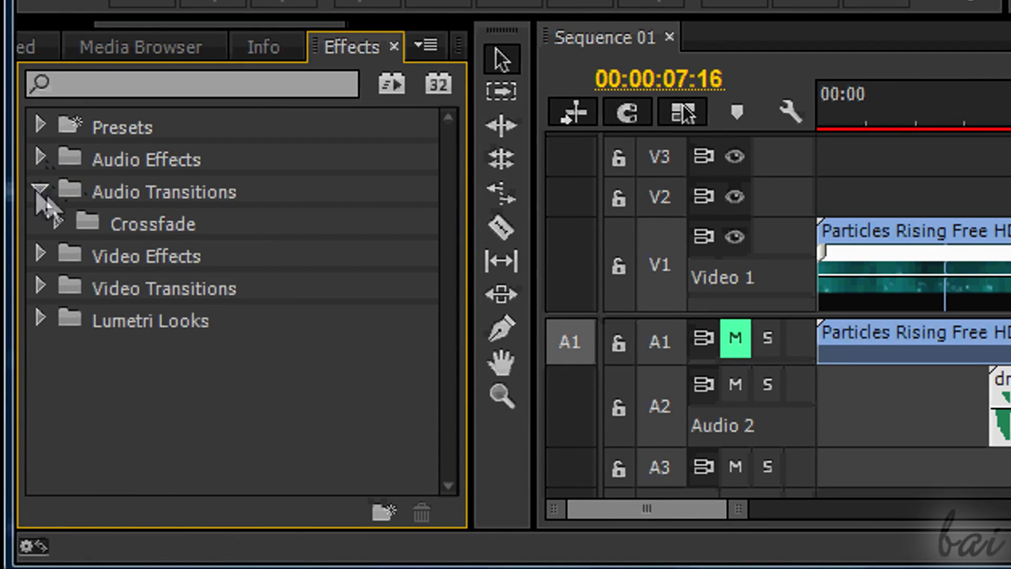
{"action": "left_click", "coordinate": [56, 221]}
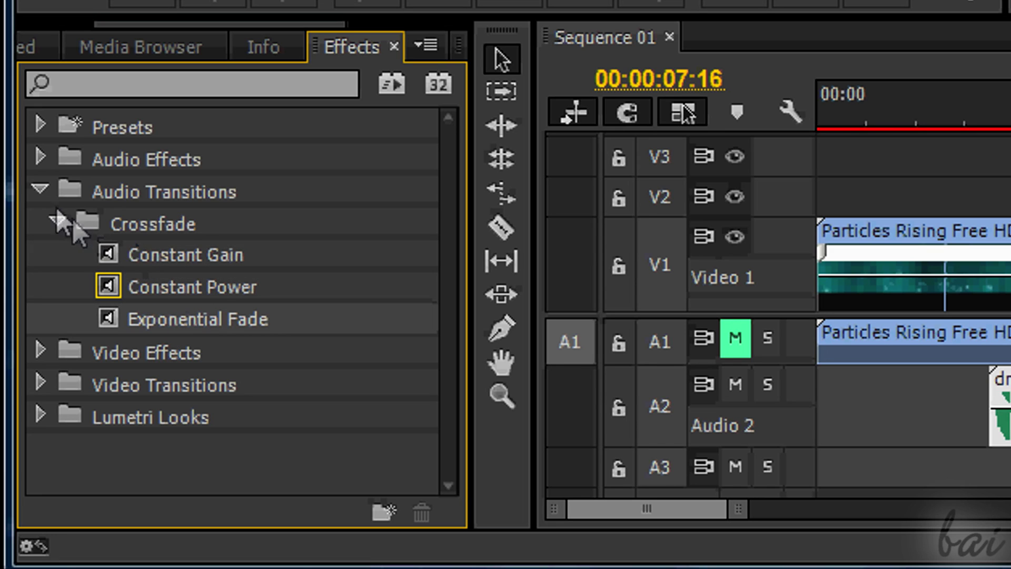
{"action": "left_click", "coordinate": [41, 191]}
{"action": "left_click", "coordinate": [38, 224]}
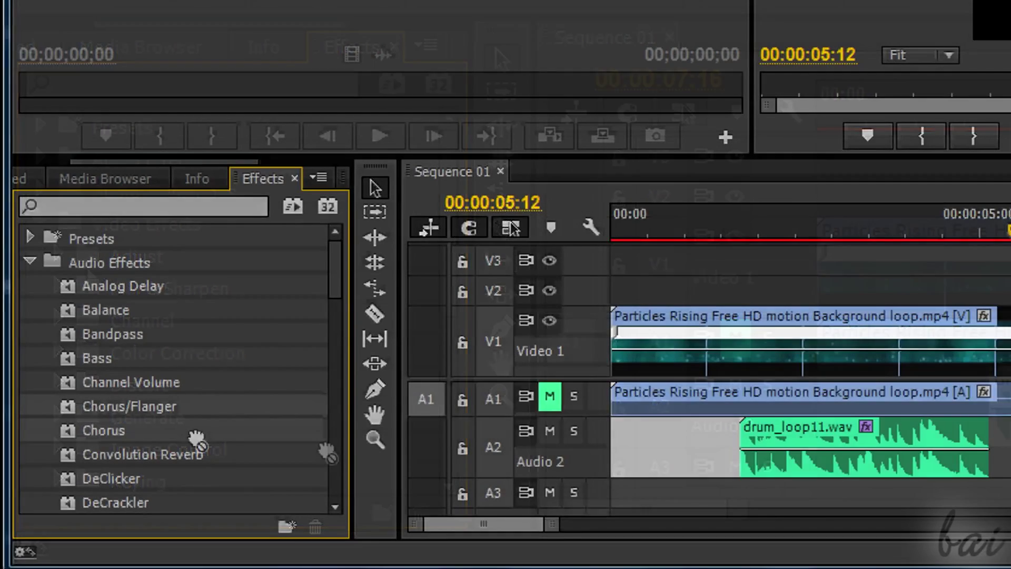
Step: Apply the Convolution Reverb audio effect to the drum_loop11.wav clip on track A2
{"action": "left_click_drag", "start_coordinate": [196, 439], "coordinate": [313, 461]}
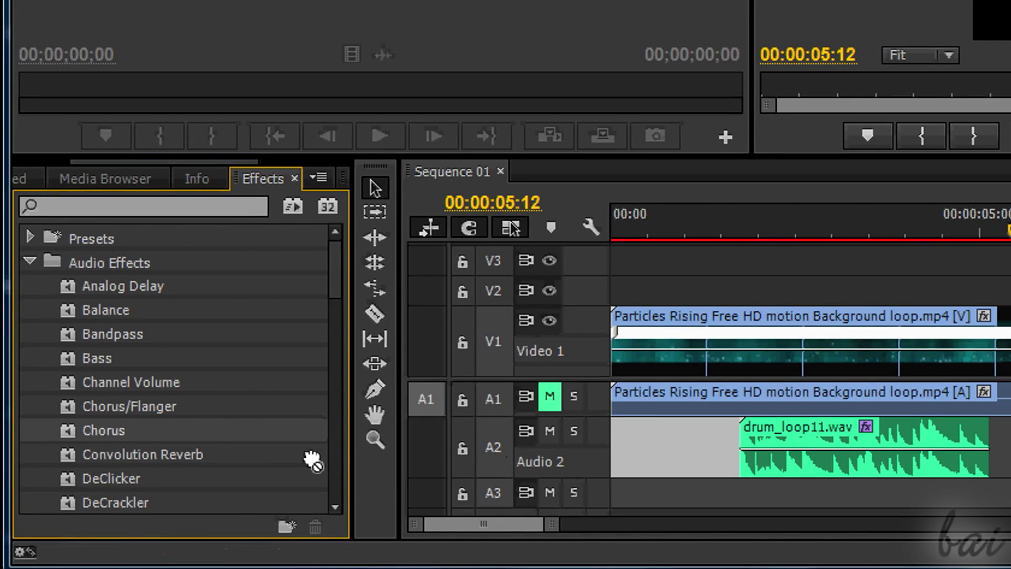
{"action": "left_click_drag", "start_coordinate": [154, 453], "coordinate": [789, 461]}
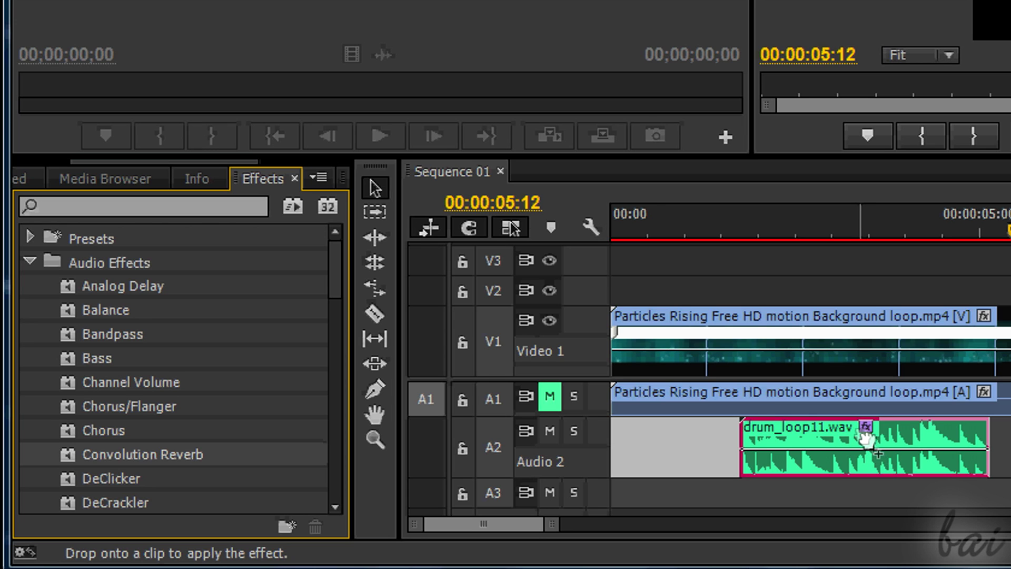
{"action": "left_click_drag", "start_coordinate": [868, 432], "coordinate": [868, 433]}
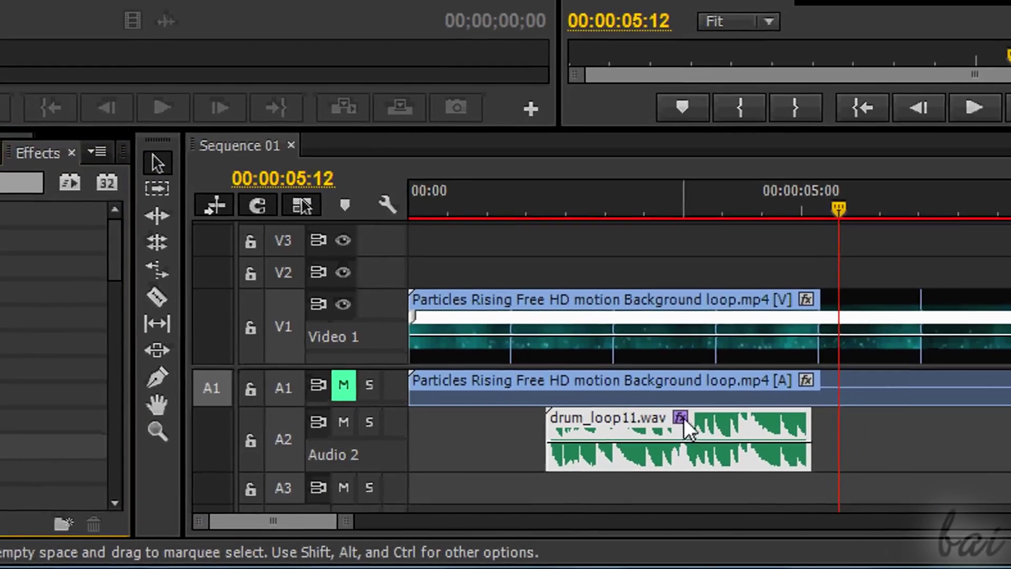
Step: Switch the drum_loop11.wav clip's line to the Convolution Reverb Pre-Delay and play the sequence from an earlier point
{"action": "left_click", "coordinate": [681, 418]}
{"action": "mouse_move", "coordinate": [884, 376]}
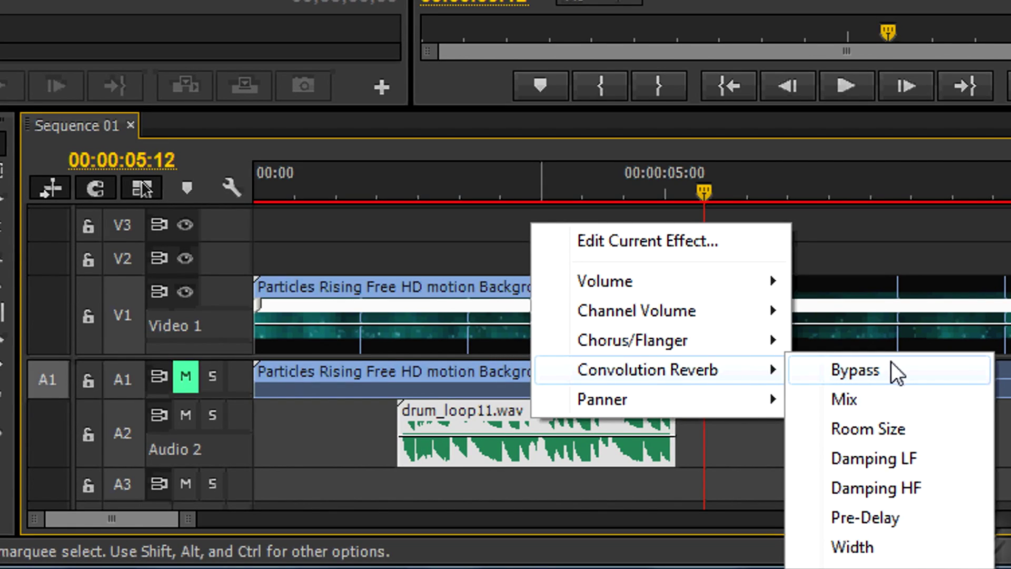
{"action": "left_click", "coordinate": [896, 520]}
{"action": "left_click", "coordinate": [435, 181]}
{"action": "left_click", "coordinate": [848, 88]}
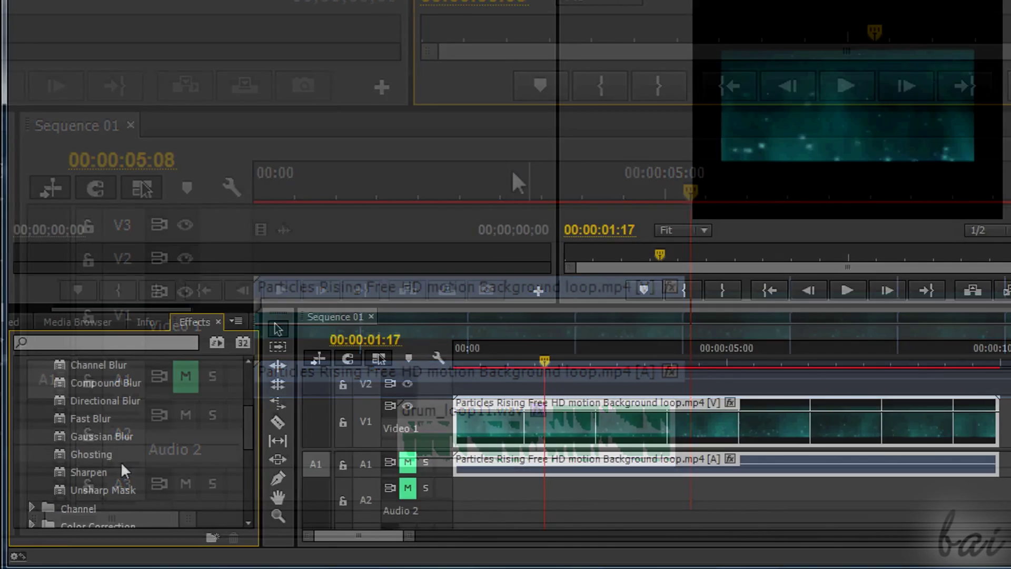
Step: Apply the Ghosting video effect to the Particles video clip and preview the frame at 00:00:02:02
{"action": "left_click_drag", "start_coordinate": [100, 453], "coordinate": [539, 422]}
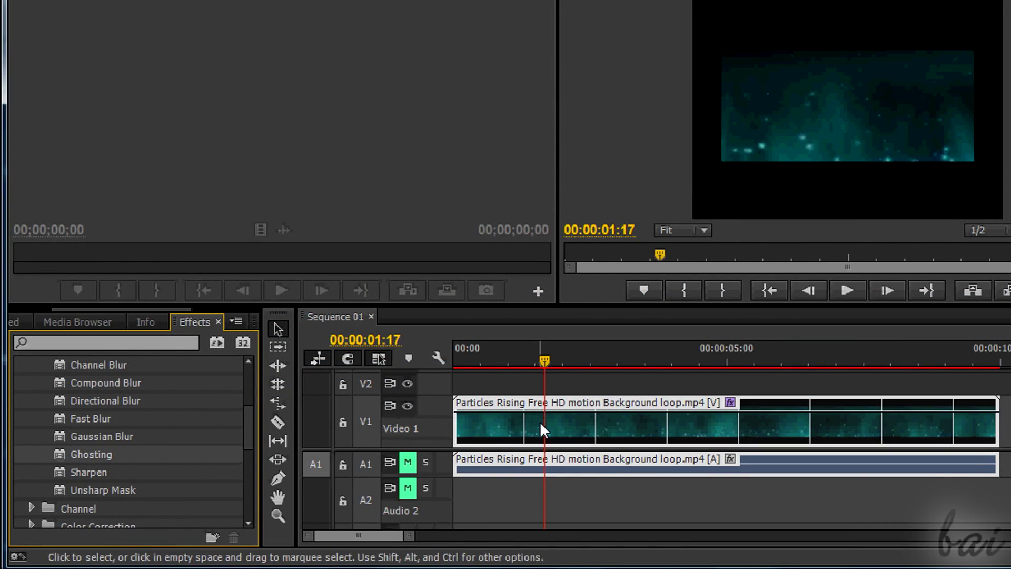
{"action": "left_click", "coordinate": [568, 360]}
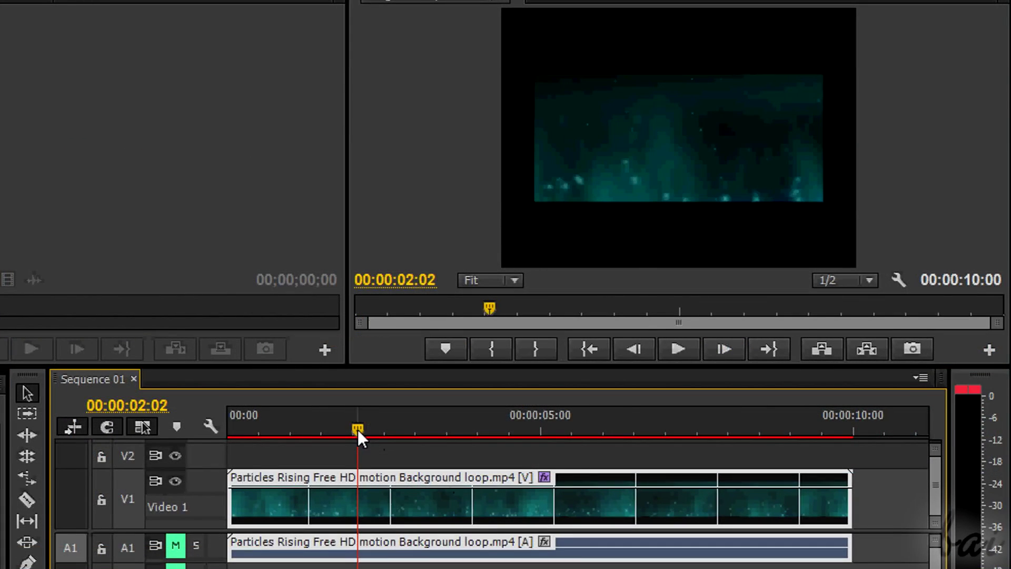
Step: Add opacity keyframes to the Particles video clip's line at about 00:00:01:11 and 00:00:03:14, and lower the first keyframe to near zero
{"action": "left_click_drag", "start_coordinate": [358, 429], "coordinate": [320, 478]}
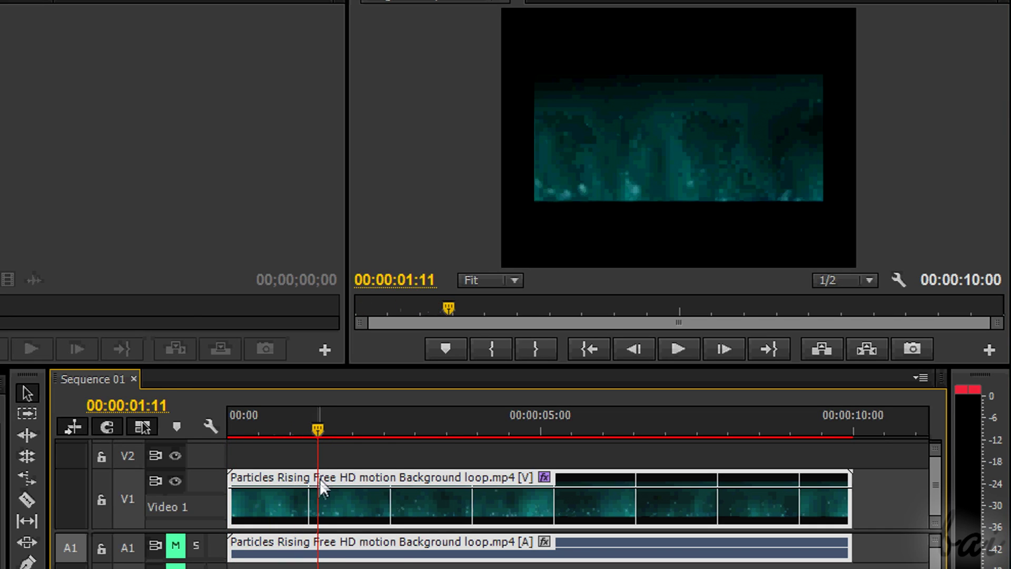
{"action": "left_click", "coordinate": [318, 486], "text": "ctrl"}
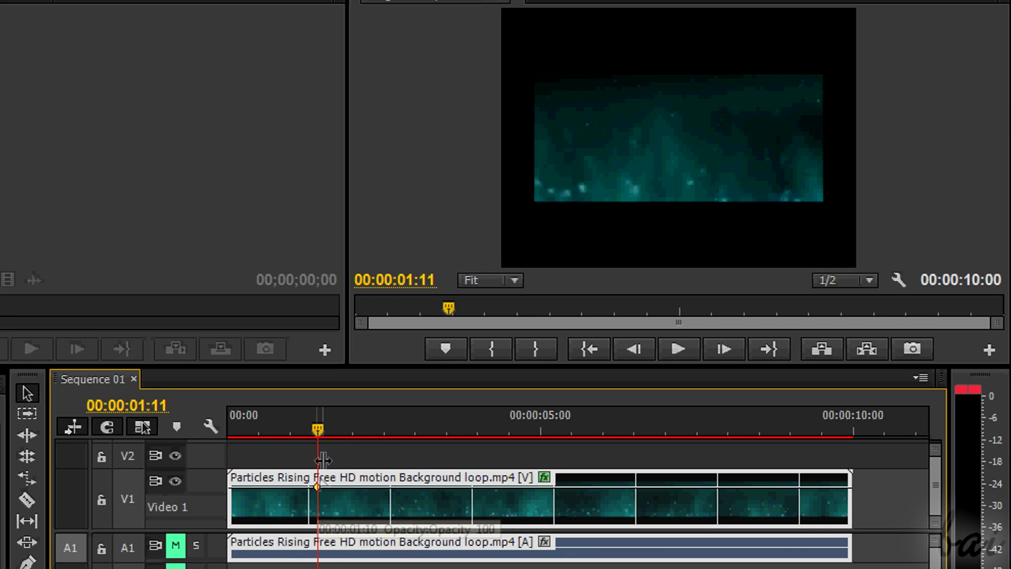
{"action": "left_click_drag", "start_coordinate": [320, 428], "coordinate": [442, 461]}
{"action": "left_click", "coordinate": [450, 488], "text": "ctrl"}
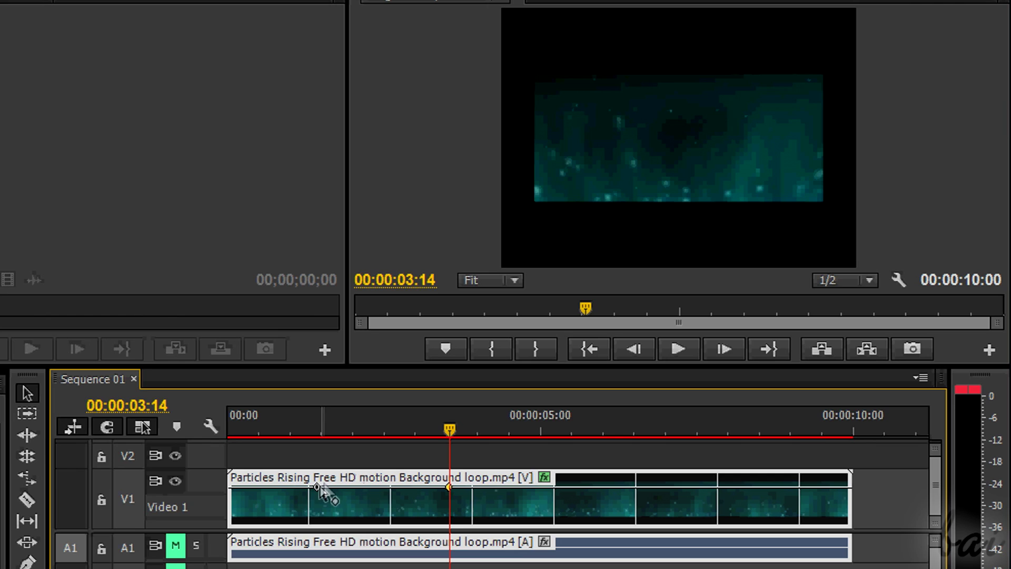
{"action": "left_click_drag", "start_coordinate": [318, 488], "coordinate": [318, 535]}
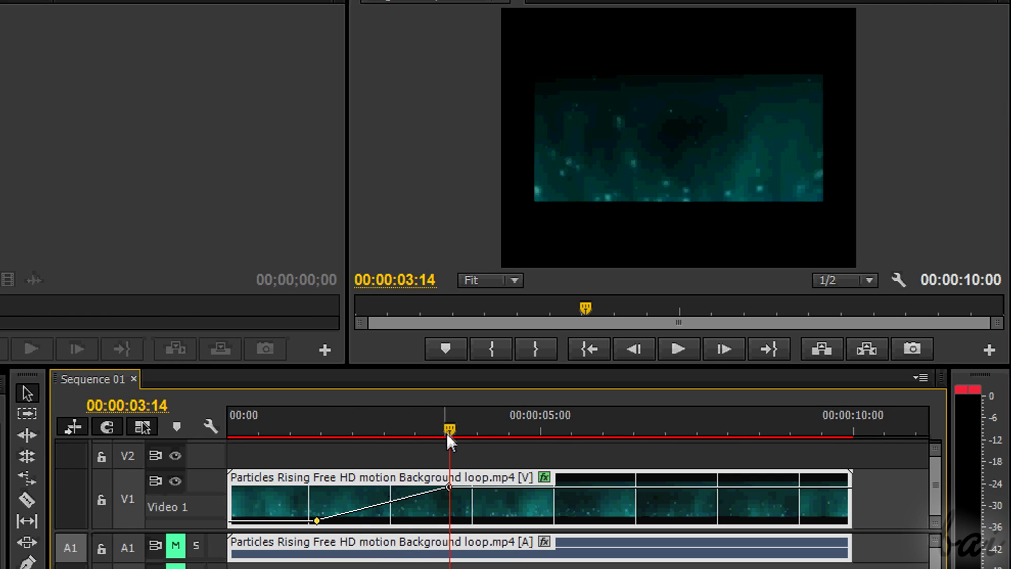
Step: Scrub back toward the sequence start and play through the opacity fade on the Particles video clip
{"action": "left_click_drag", "start_coordinate": [406, 434], "coordinate": [298, 437]}
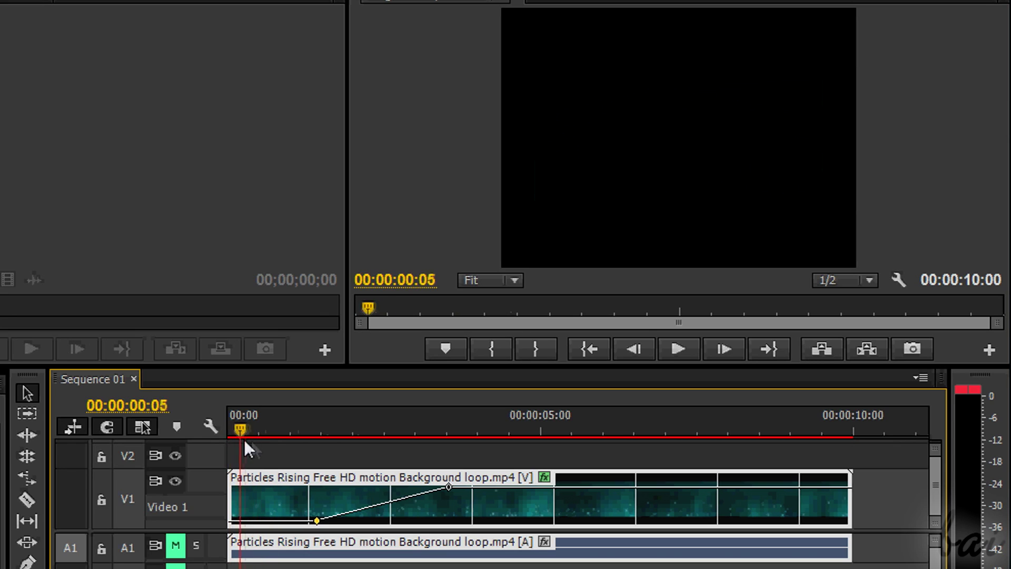
{"action": "left_click_drag", "start_coordinate": [370, 445], "coordinate": [474, 467]}
{"action": "key", "text": "space"}
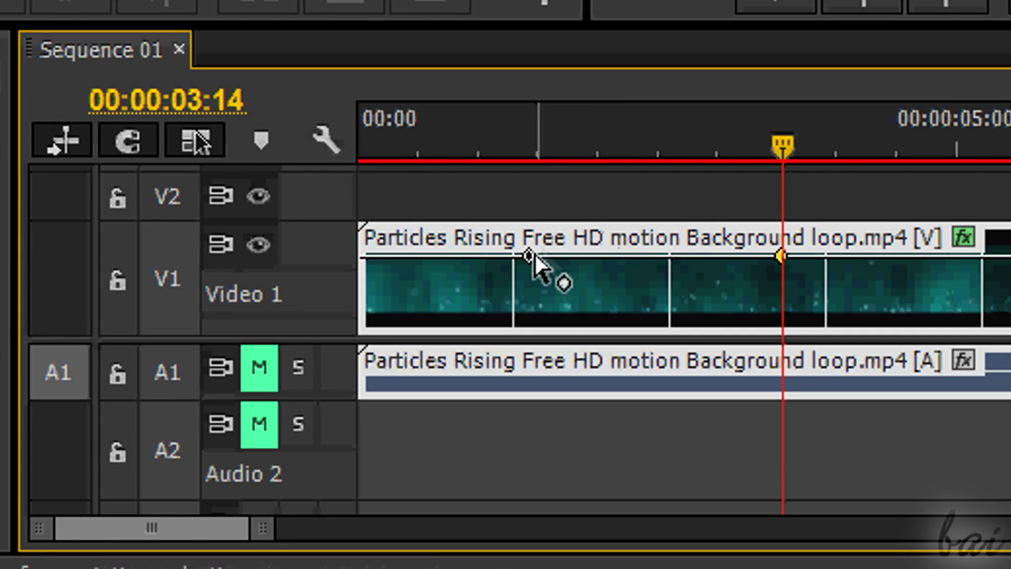
Step: Lower the Particles clip's first opacity keyframe to near zero and scrub back toward the start of the clip
{"action": "left_click_drag", "start_coordinate": [530, 255], "coordinate": [531, 342]}
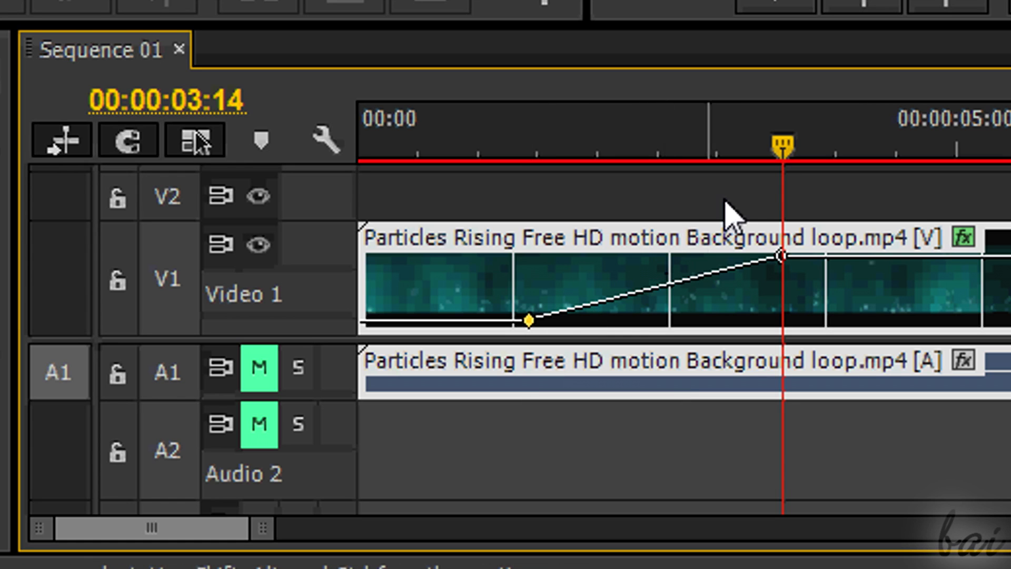
{"action": "left_click_drag", "start_coordinate": [780, 154], "coordinate": [464, 143]}
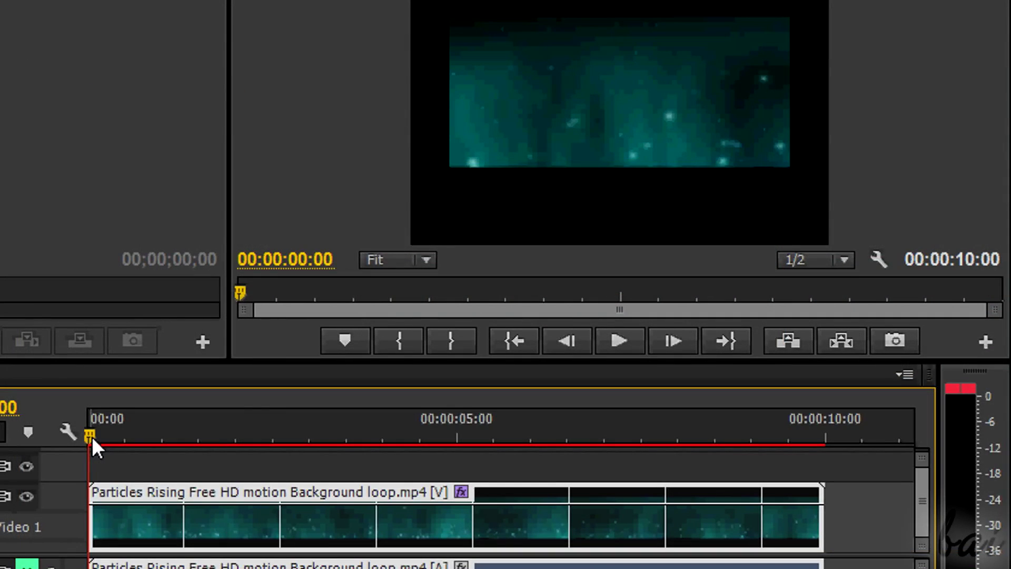
Step: Add opacity keyframes on the Particles video clip's line at 00:00:01:11 and 00:00:03:14
{"action": "left_click_drag", "start_coordinate": [155, 436], "coordinate": [197, 433]}
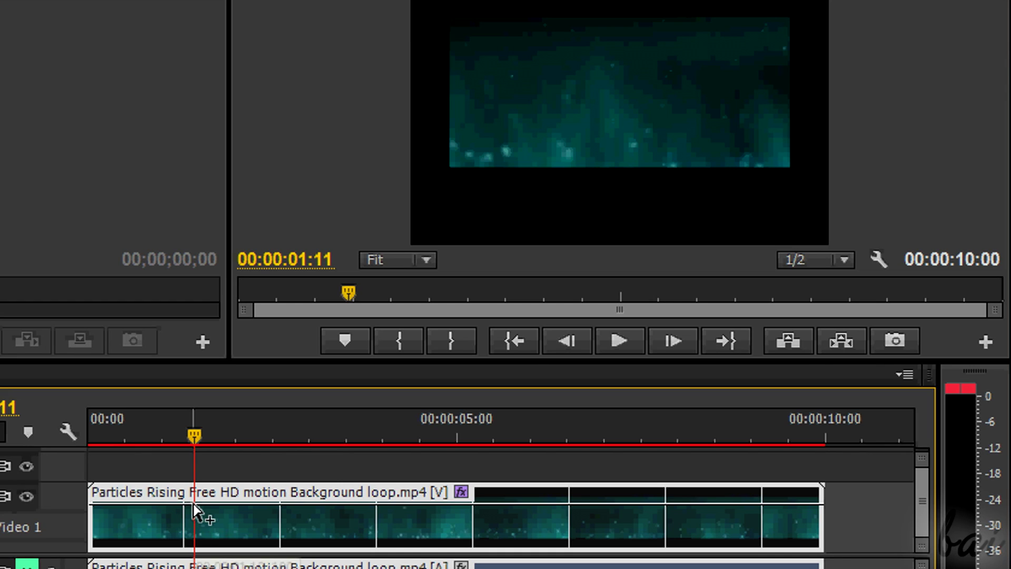
{"action": "left_click", "coordinate": [192, 505], "text": "ctrl"}
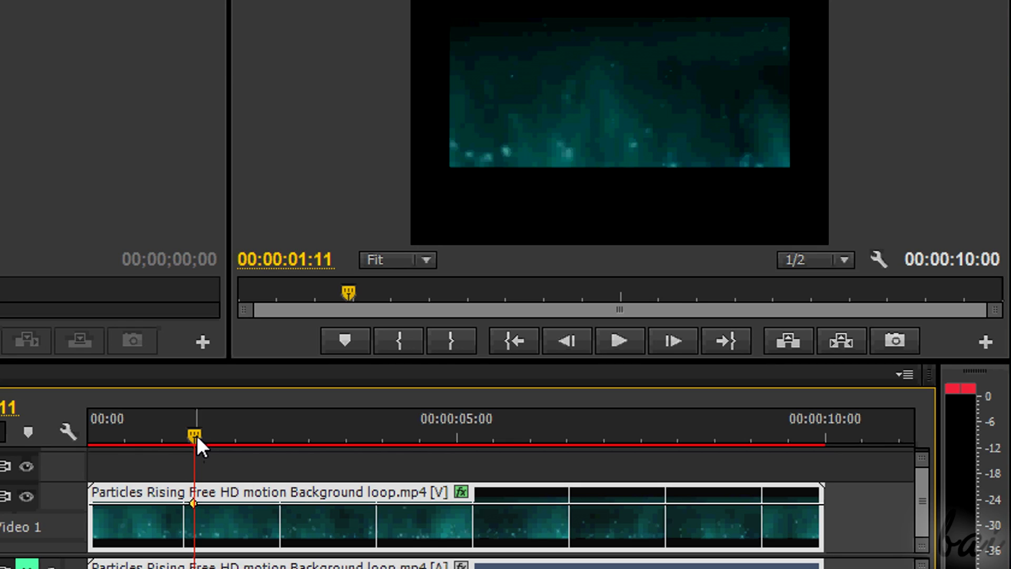
{"action": "left_click_drag", "start_coordinate": [197, 435], "coordinate": [349, 436]}
{"action": "left_click", "coordinate": [348, 504], "text": "ctrl"}
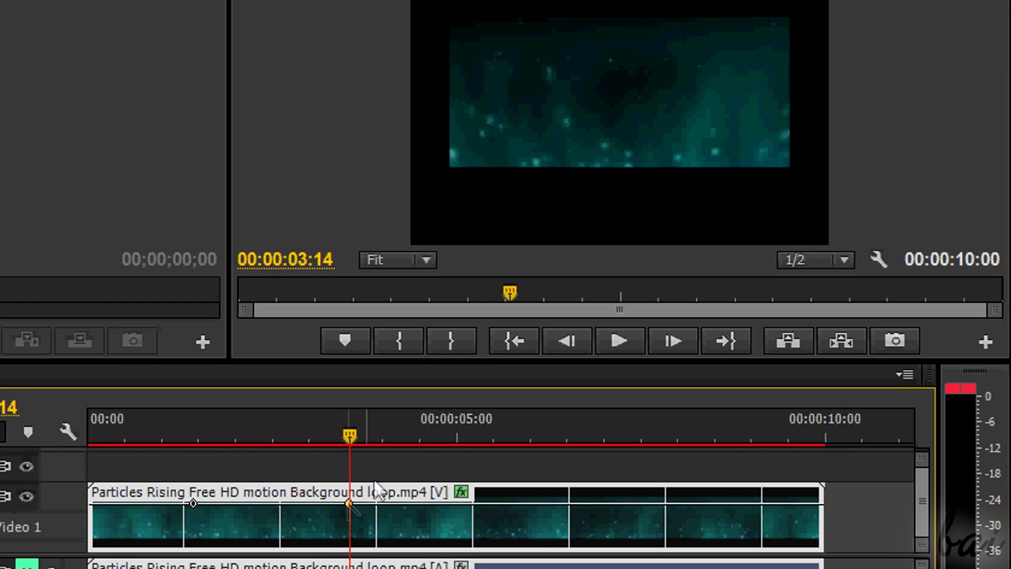
Step: Pull the keyframe at 00:00:01:11 down to the bottom of the clip and scrub across the resulting fade-in
{"action": "left_click_drag", "start_coordinate": [194, 503], "coordinate": [194, 550]}
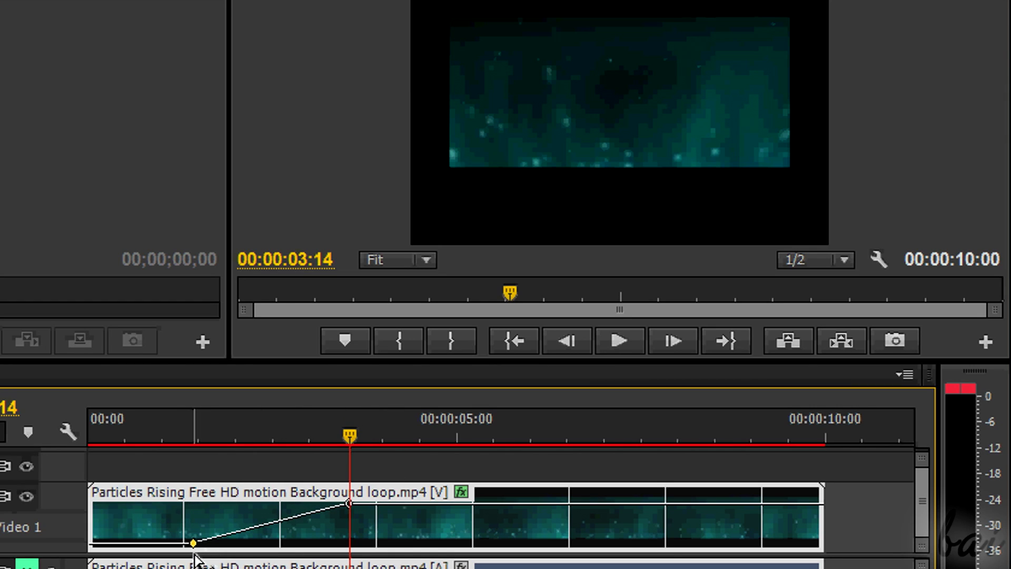
{"action": "left_click_drag", "start_coordinate": [347, 436], "coordinate": [175, 461]}
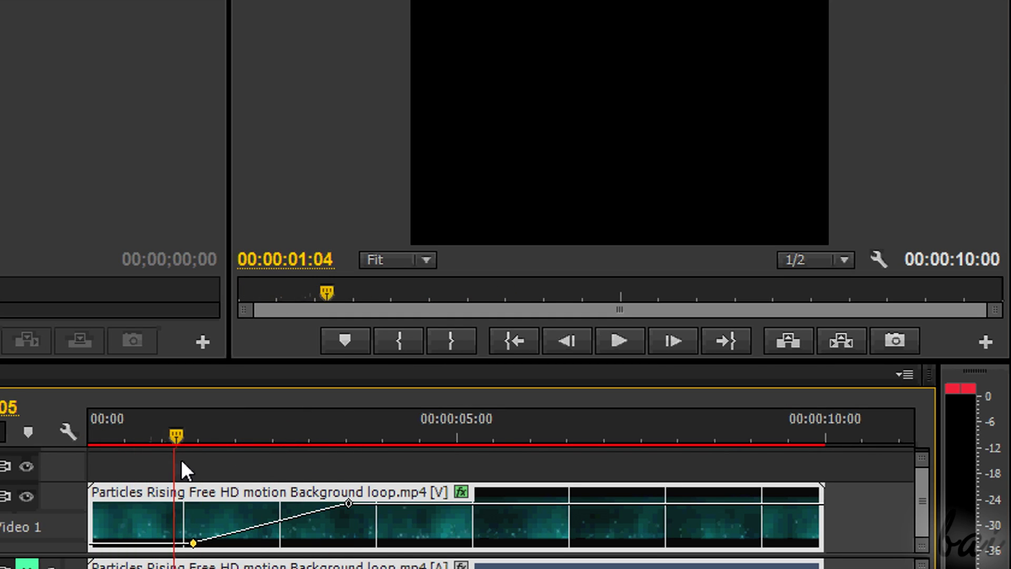
{"action": "left_click_drag", "start_coordinate": [238, 462], "coordinate": [390, 463]}
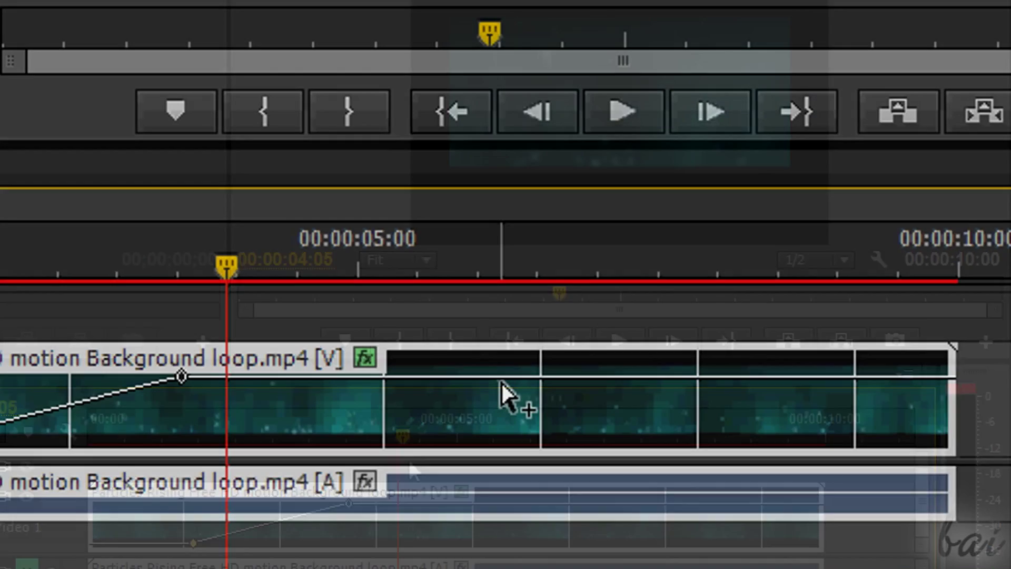
Step: Try an extra opacity keyframe at 00:00:06:04, shifting it slightly earlier and lower, and delete it
{"action": "left_click", "coordinate": [502, 383]}
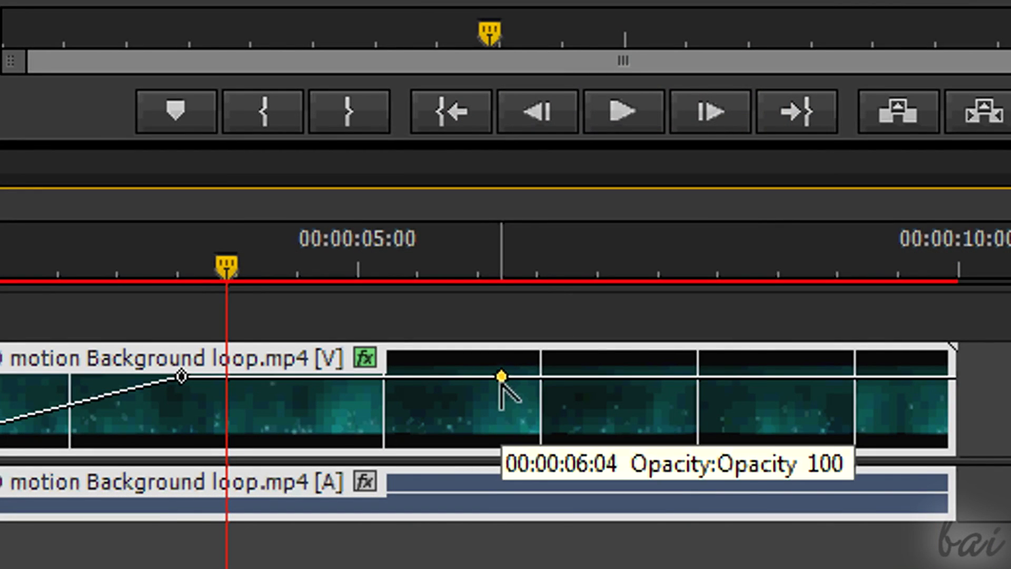
{"action": "left_click_drag", "start_coordinate": [502, 377], "coordinate": [485, 408]}
{"action": "right_click", "coordinate": [485, 409]}
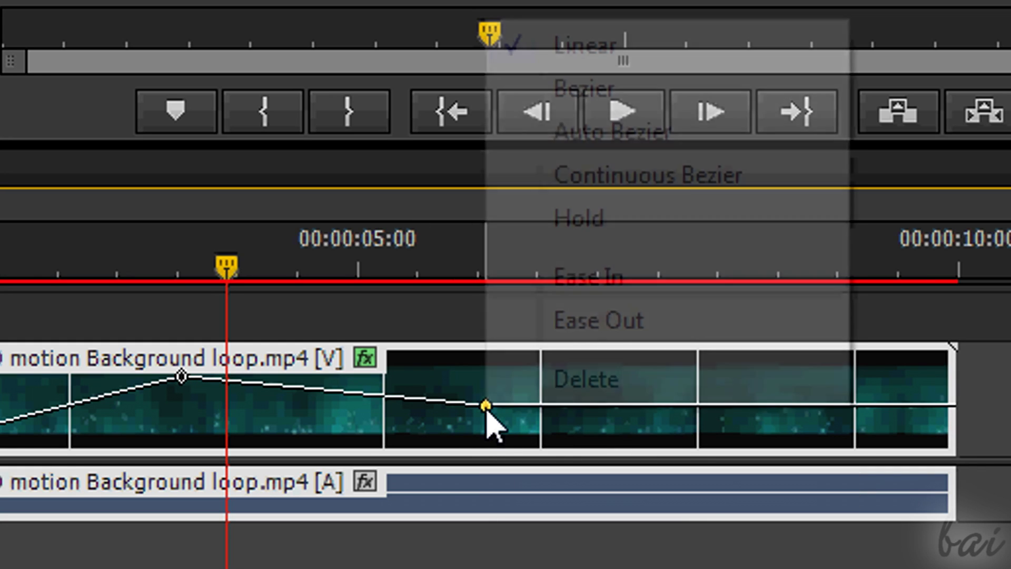
{"action": "left_click", "coordinate": [558, 383]}
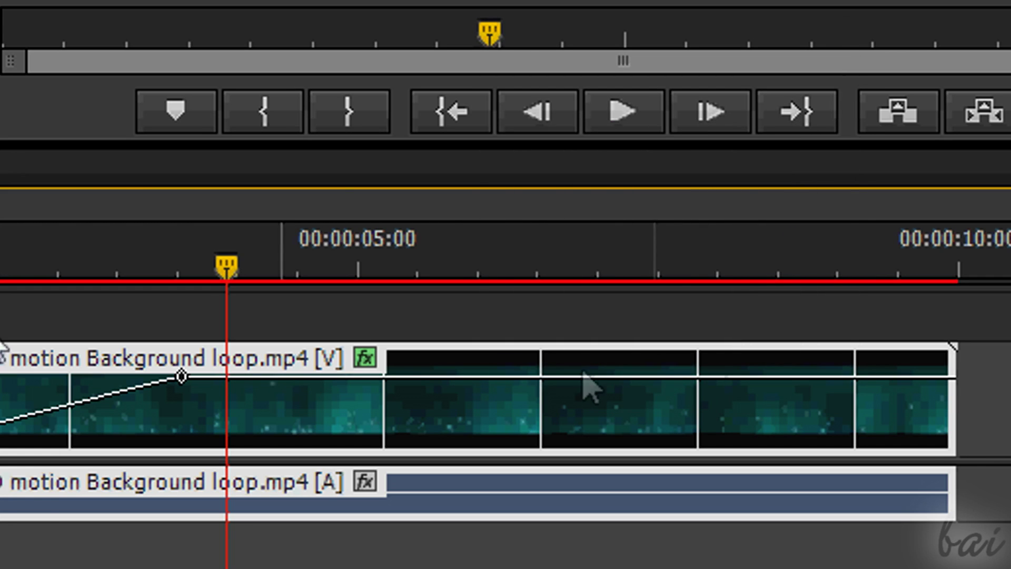
Step: Play the sequence to preview the opacity animation and stop playback just past the keyframe at 00:00:03:14
{"action": "left_click", "coordinate": [623, 111]}
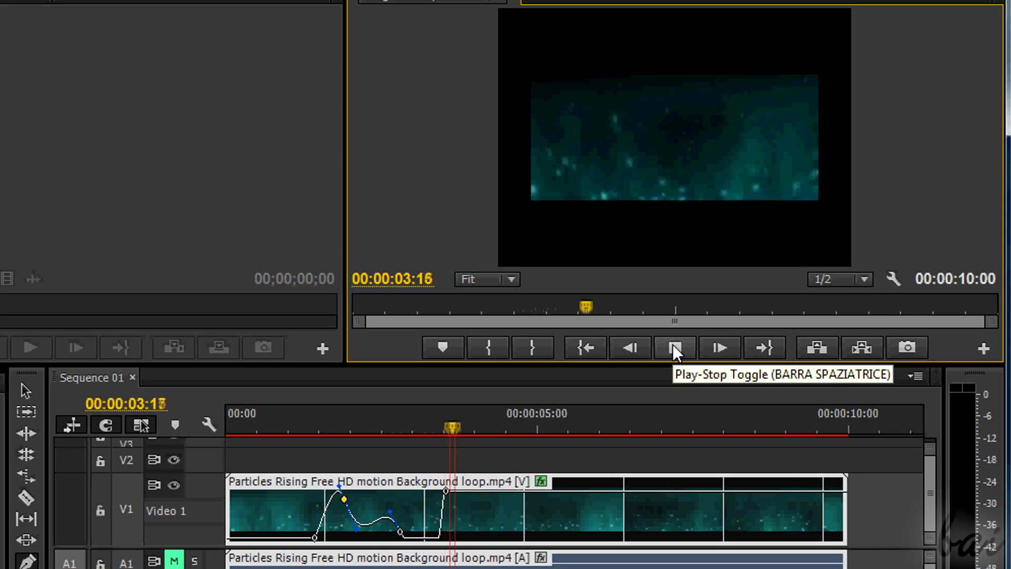
{"action": "left_click", "coordinate": [673, 343]}
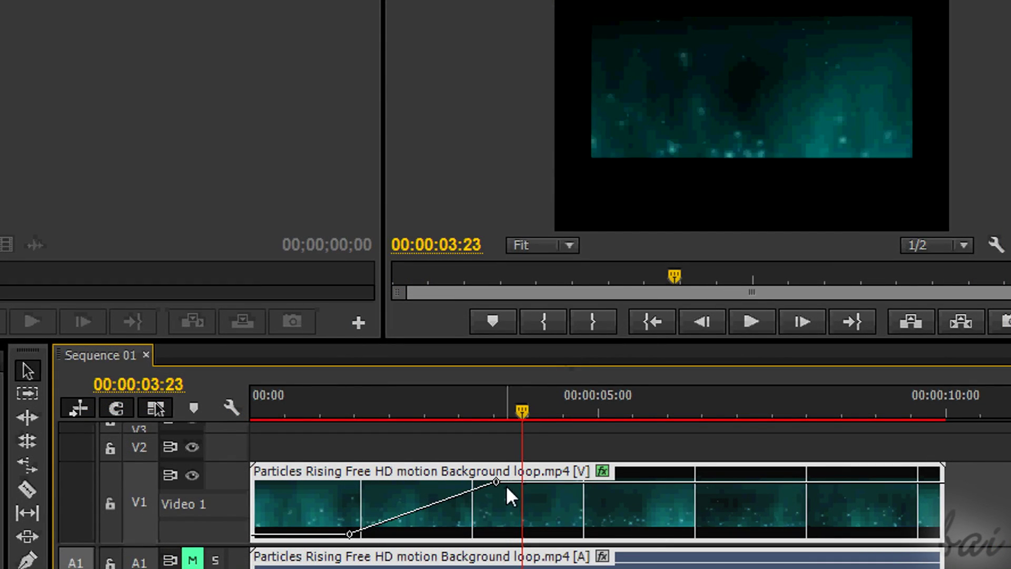
Step: Set the second opacity keyframe to Bezier interpolation and pull its handle earlier for a steep initial rise
{"action": "right_click", "coordinate": [498, 482]}
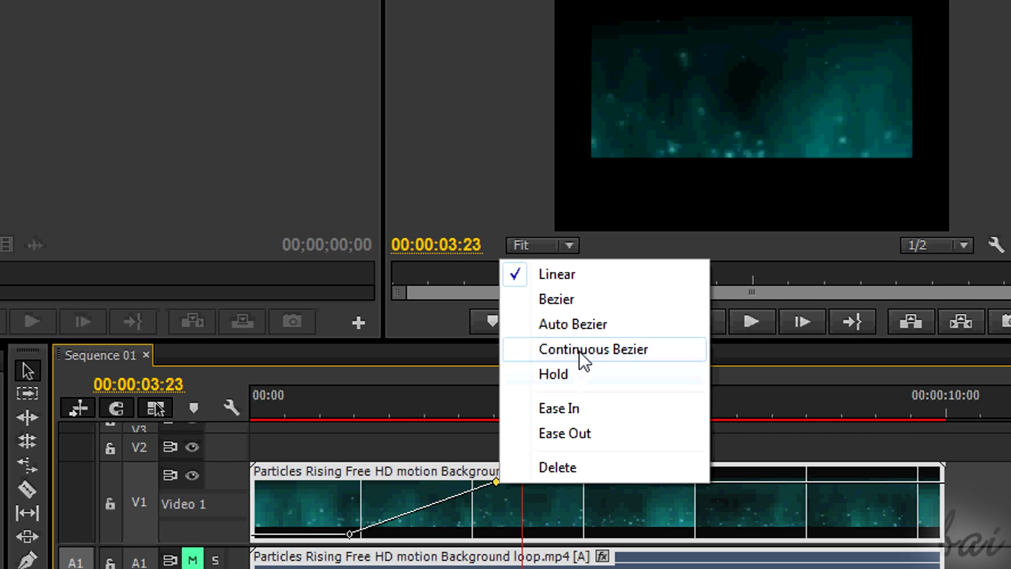
{"action": "left_click", "coordinate": [584, 304]}
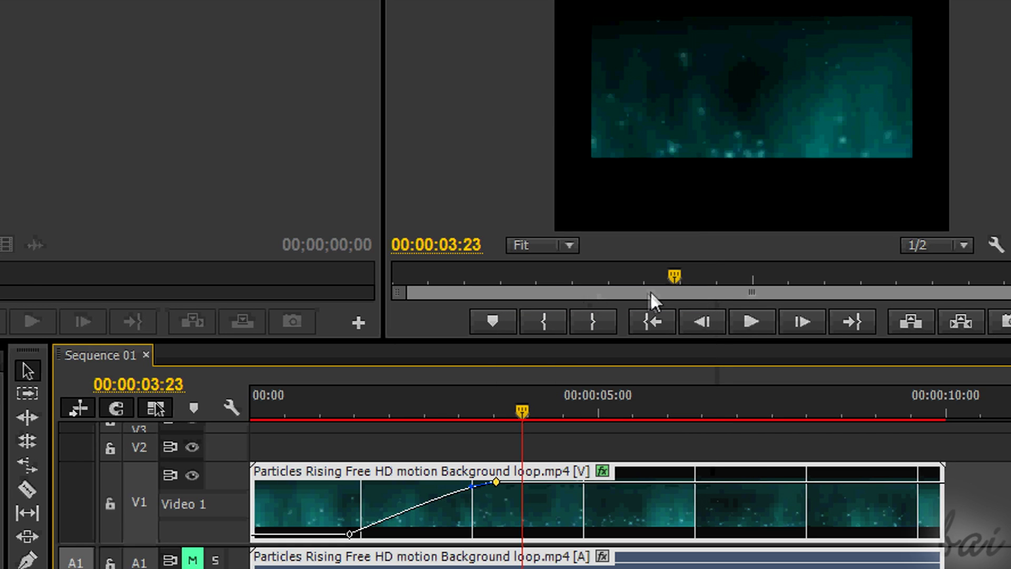
{"action": "left_click_drag", "start_coordinate": [473, 490], "coordinate": [378, 482]}
Step: Play the curved opacity fade twice from before the first keyframe, starting the second pass at 00:00:01:08
{"action": "left_click_drag", "start_coordinate": [531, 414], "coordinate": [305, 411]}
{"action": "left_click", "coordinate": [757, 323]}
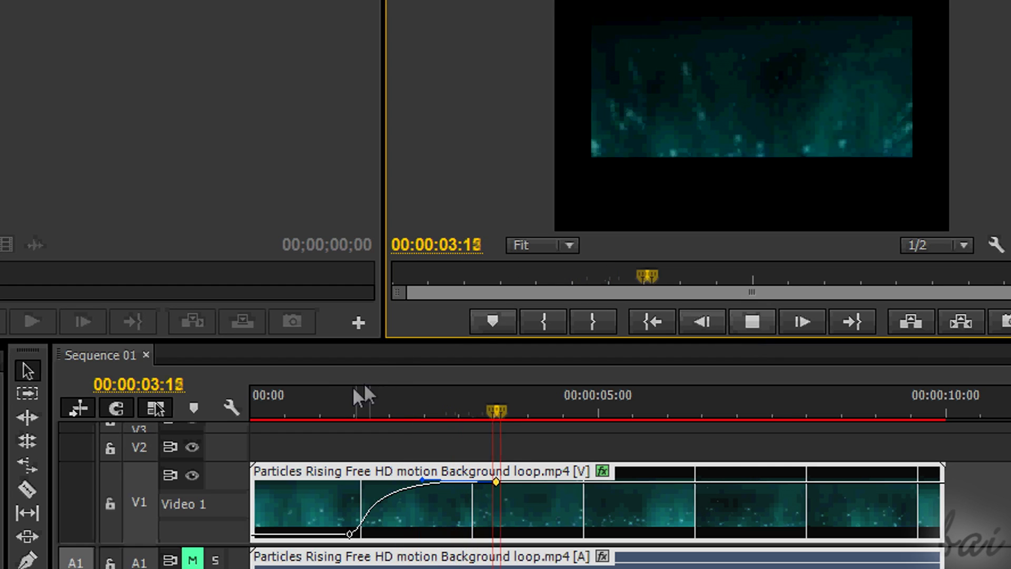
{"action": "left_click", "coordinate": [341, 412]}
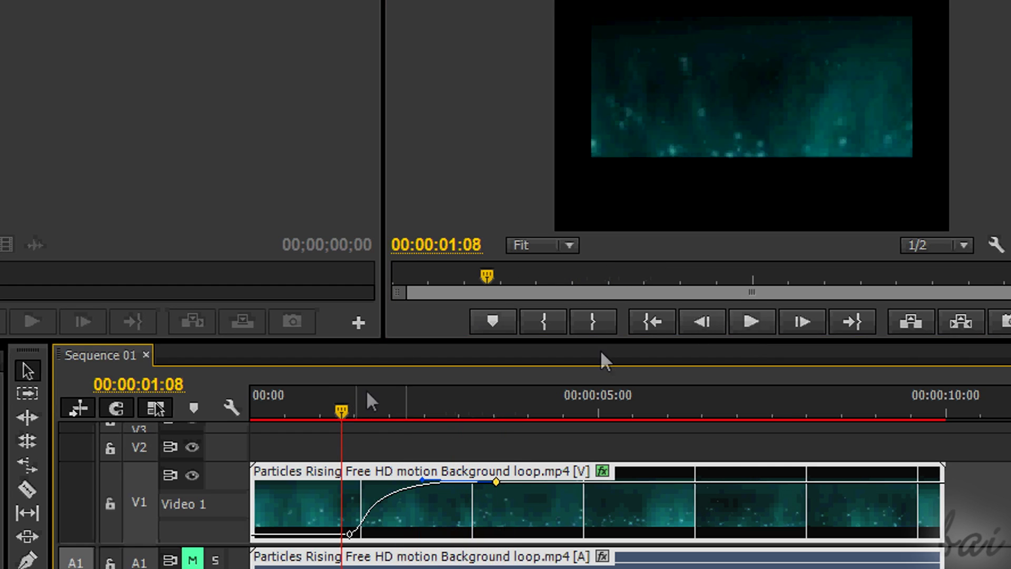
{"action": "left_click", "coordinate": [758, 321]}
Step: Return the second opacity keyframe to Linear interpolation
{"action": "right_click", "coordinate": [495, 483]}
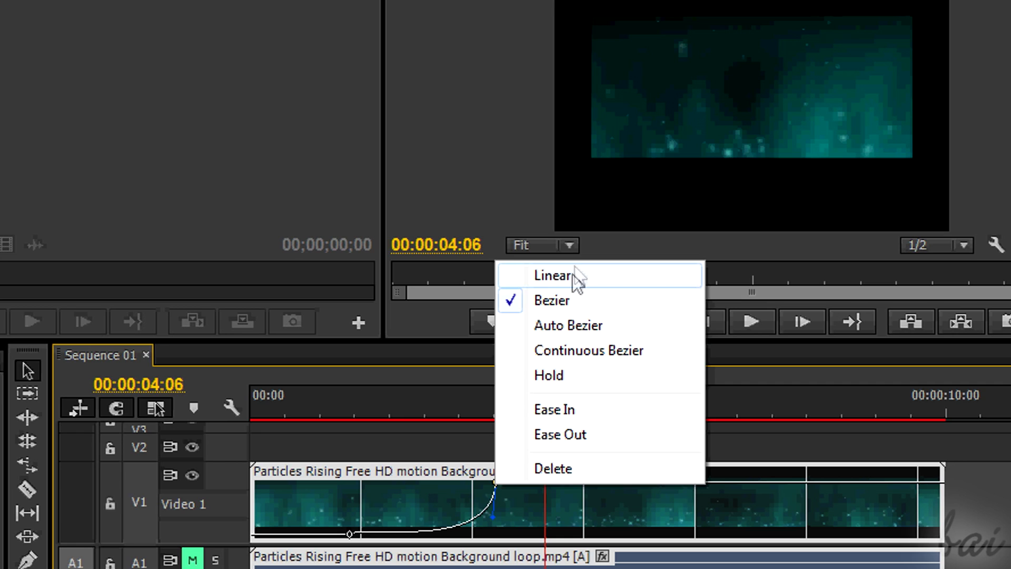
{"action": "left_click", "coordinate": [577, 275]}
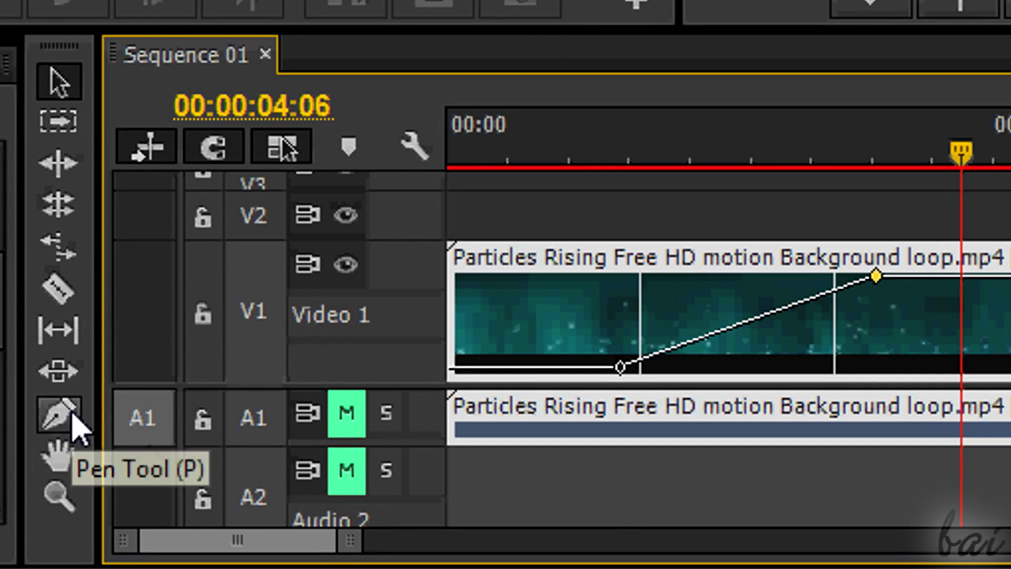
Step: Add two opacity keyframes with the Pen tool on the rising segment between the existing keyframes
{"action": "left_click", "coordinate": [73, 416]}
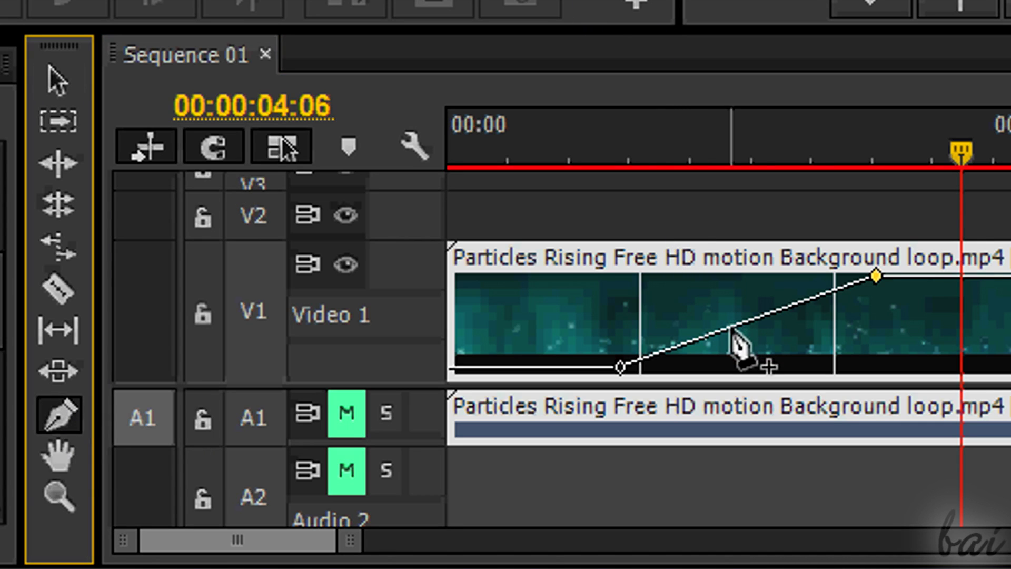
{"action": "left_click", "coordinate": [706, 337]}
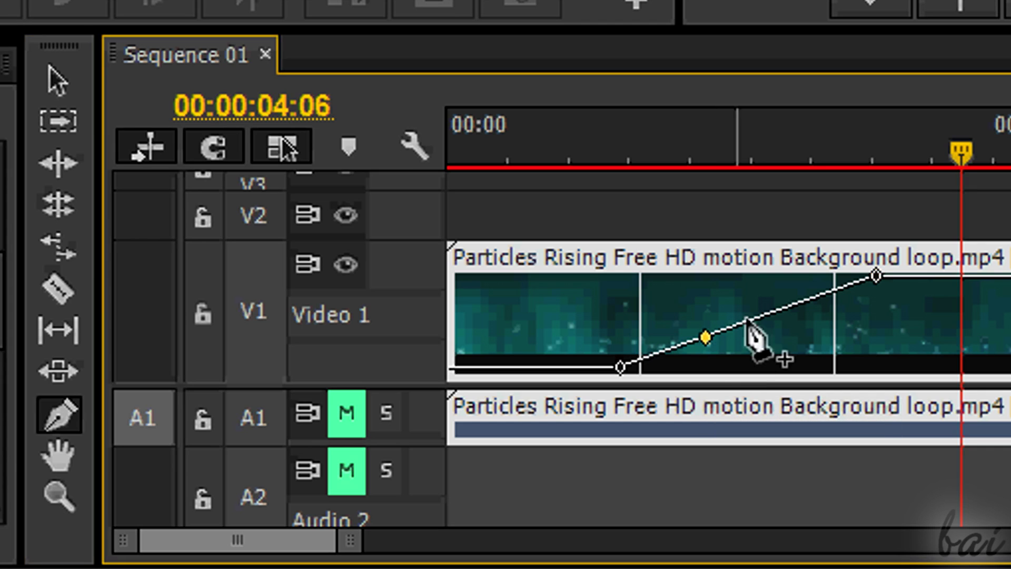
{"action": "left_click", "coordinate": [797, 306]}
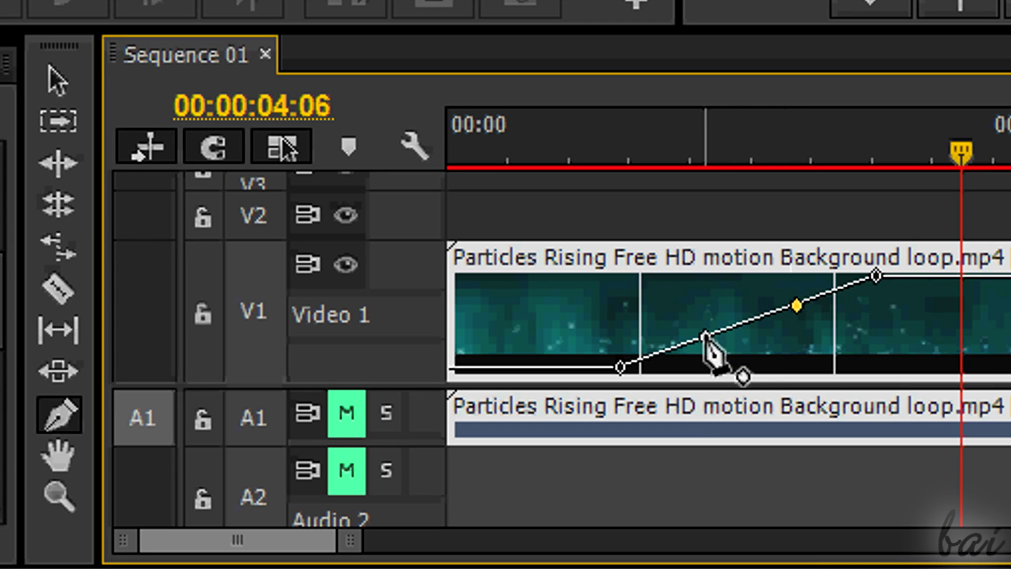
Step: Raise the first new keyframe, lower the second, and shape both into a wavy opacity curve with Bezier handles
{"action": "left_click_drag", "start_coordinate": [706, 338], "coordinate": [678, 291]}
{"action": "left_click_drag", "start_coordinate": [797, 306], "coordinate": [787, 355]}
{"action": "left_click_drag", "start_coordinate": [678, 291], "coordinate": [729, 332]}
{"action": "left_click_drag", "start_coordinate": [787, 355], "coordinate": [880, 369]}
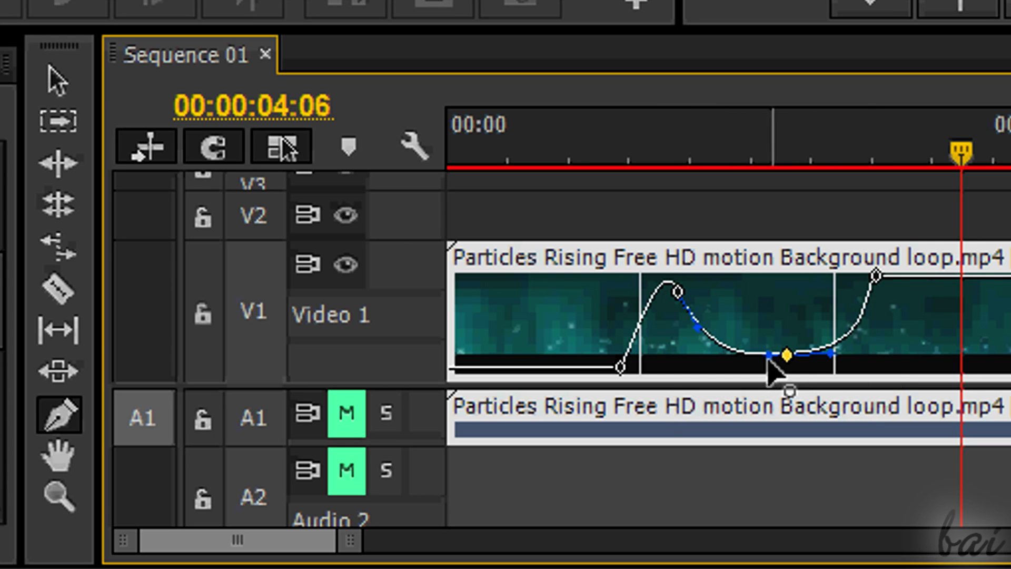
{"action": "left_click_drag", "start_coordinate": [767, 358], "coordinate": [776, 310]}
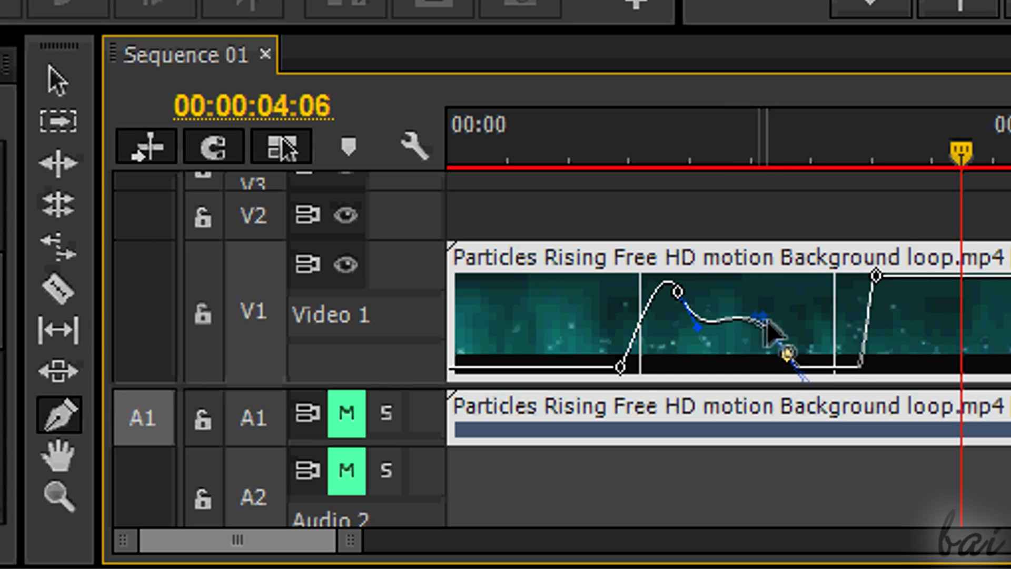
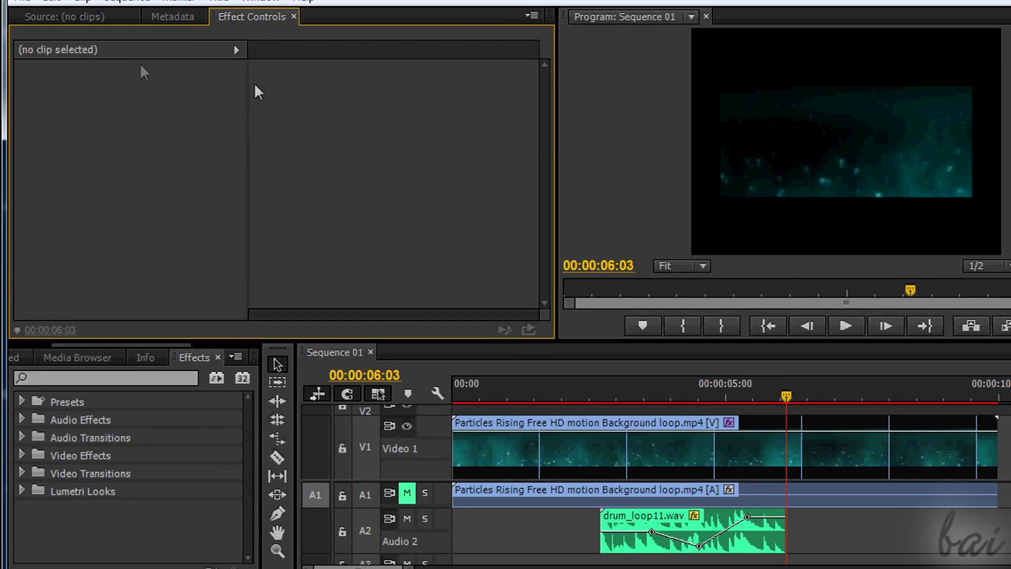
Step: Select the Particles clip on V1 to show its effects, and move the playhead to 00:00:01:08
{"action": "left_click", "coordinate": [647, 445]}
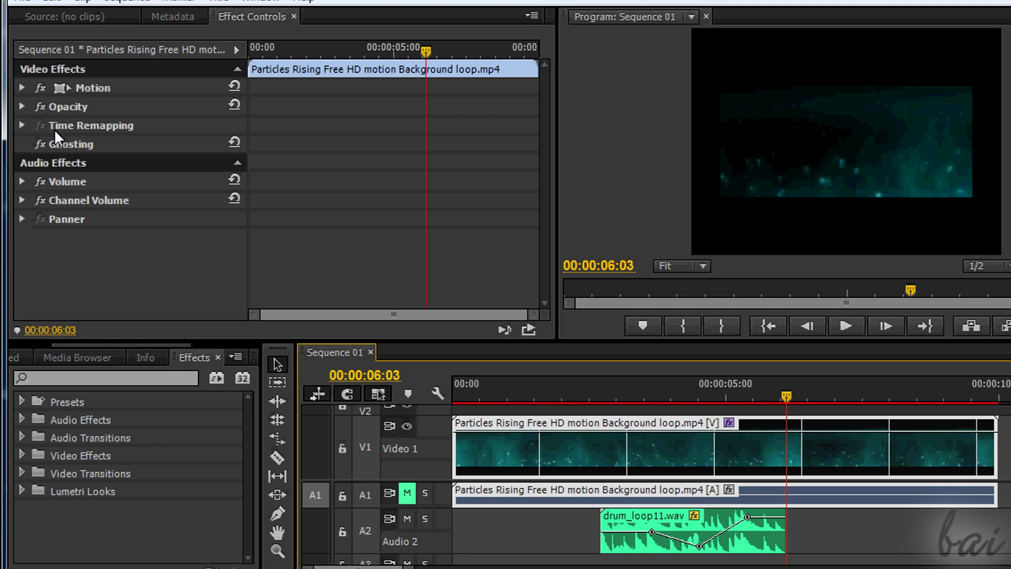
{"action": "left_click_drag", "start_coordinate": [785, 408], "coordinate": [523, 402]}
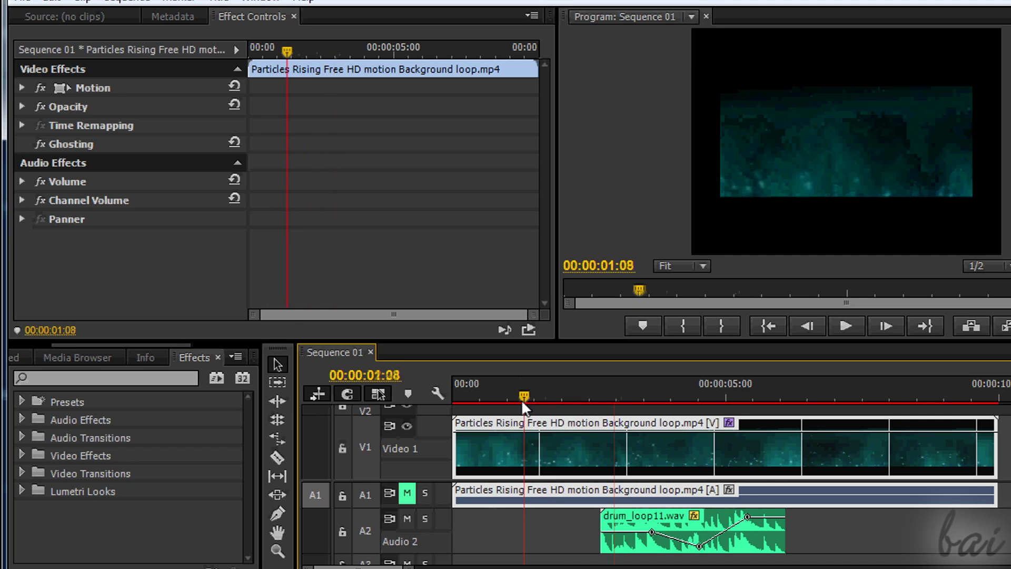
Step: Expand and collapse the clip's Time Remapping, Opacity and Motion effects to examine their parameters
{"action": "left_click", "coordinate": [18, 123]}
{"action": "left_click", "coordinate": [18, 123]}
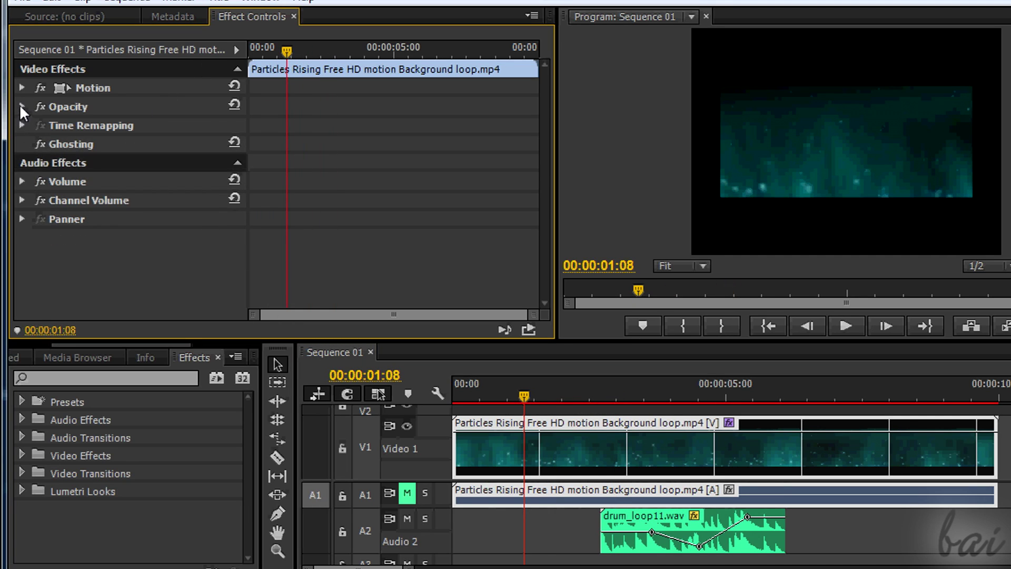
{"action": "left_click", "coordinate": [21, 106]}
{"action": "left_click", "coordinate": [21, 106]}
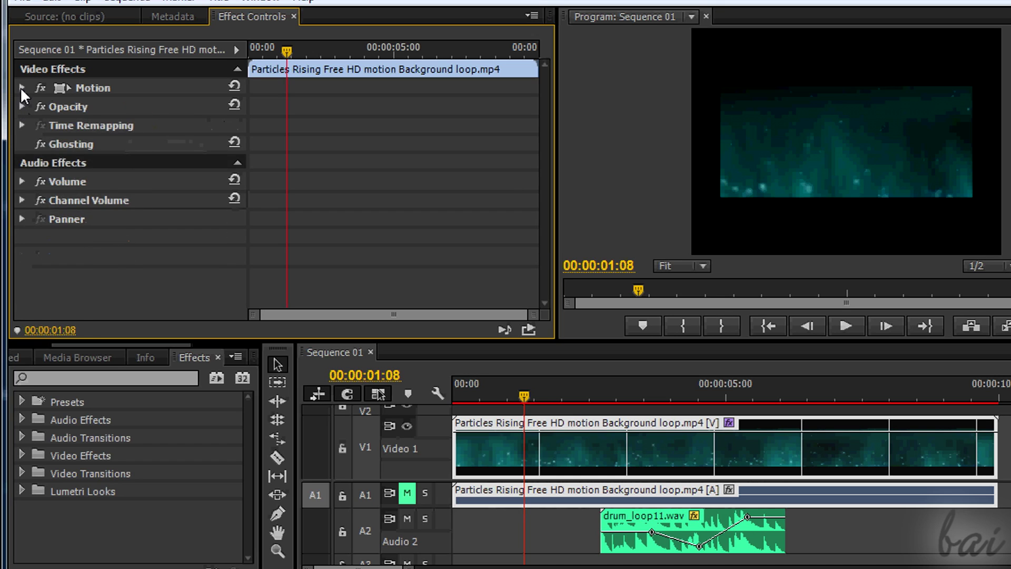
{"action": "left_click", "coordinate": [20, 86]}
{"action": "left_click", "coordinate": [20, 87]}
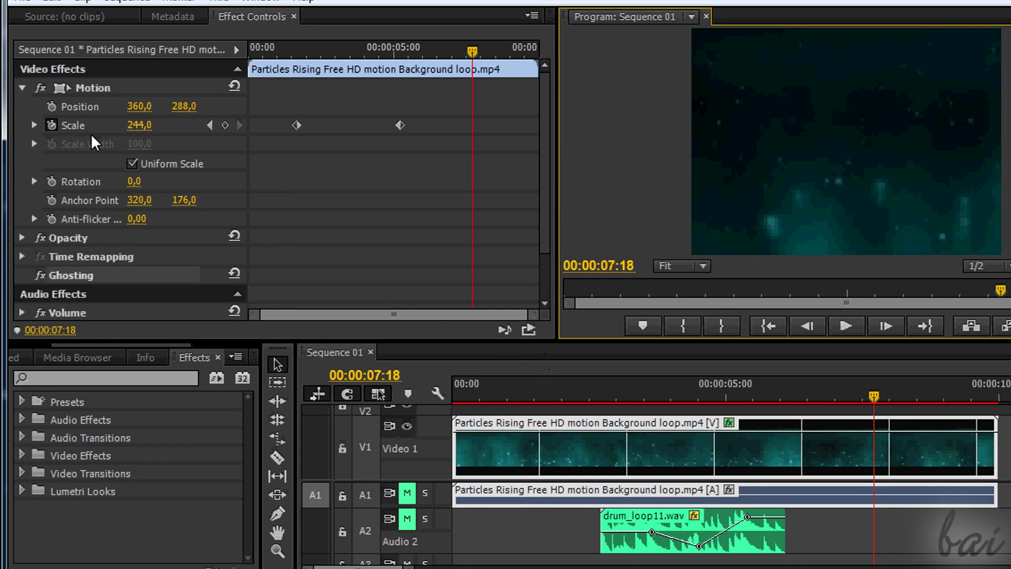
Step: Toggle the clip's Motion effect off and on to compare the frame with and without its scaling
{"action": "left_click", "coordinate": [37, 86]}
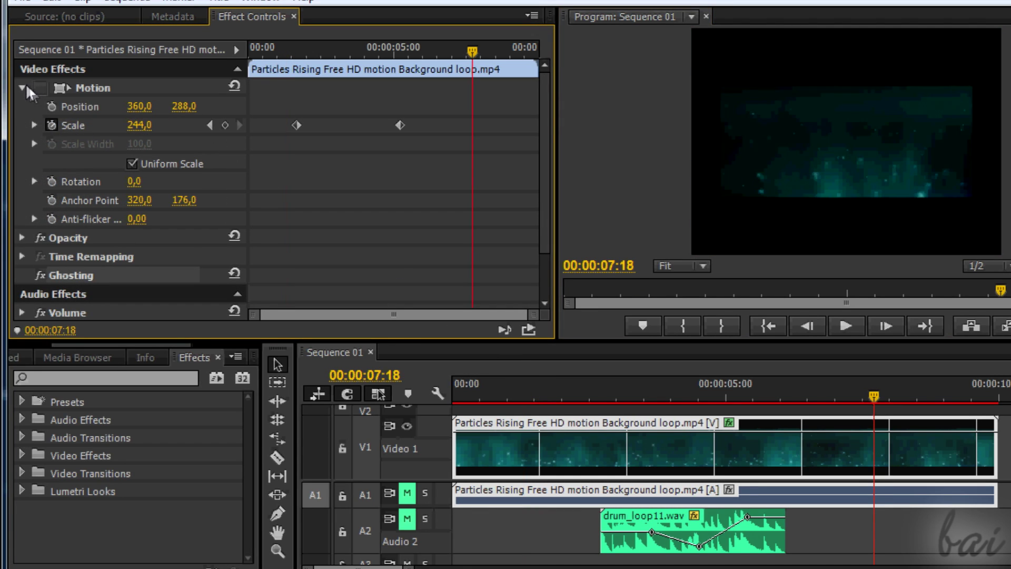
{"action": "left_click", "coordinate": [40, 88]}
{"action": "left_click", "coordinate": [41, 87]}
{"action": "left_click", "coordinate": [40, 87]}
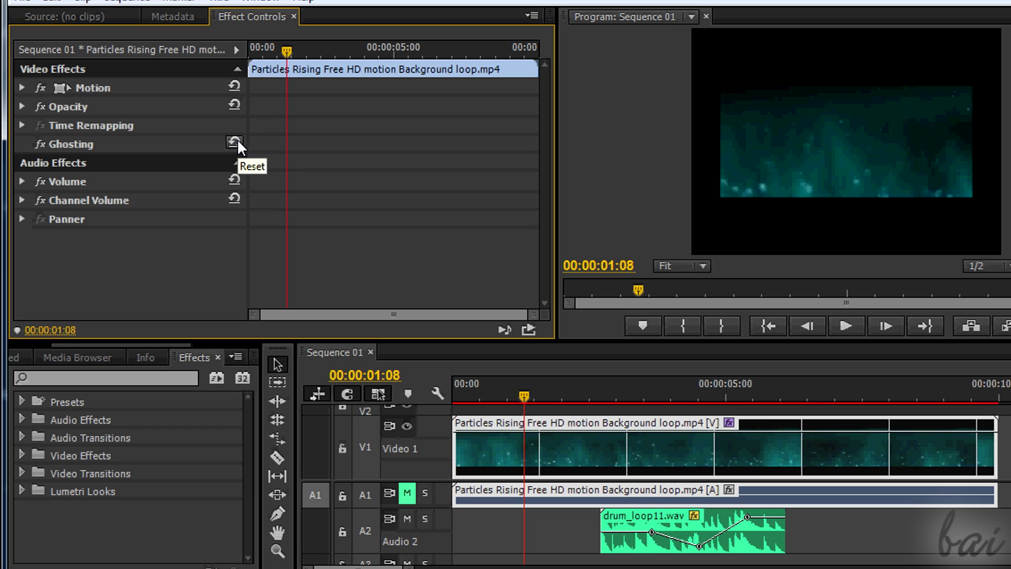
Step: Expand the clip's Motion effect and set Scale to 110
{"action": "left_click", "coordinate": [22, 87]}
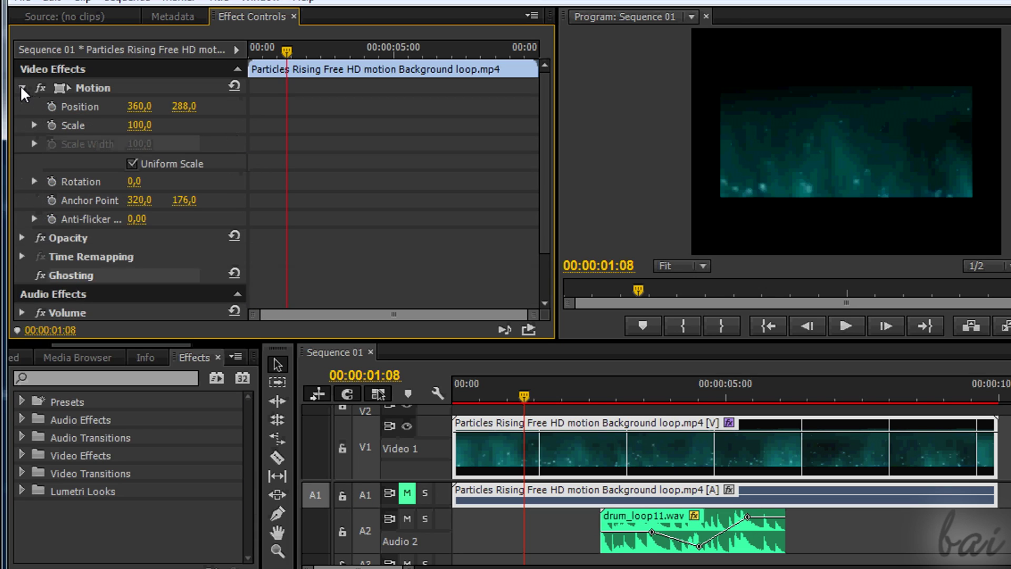
{"action": "left_click_drag", "start_coordinate": [142, 127], "coordinate": [167, 137]}
{"action": "left_click", "coordinate": [142, 129]}
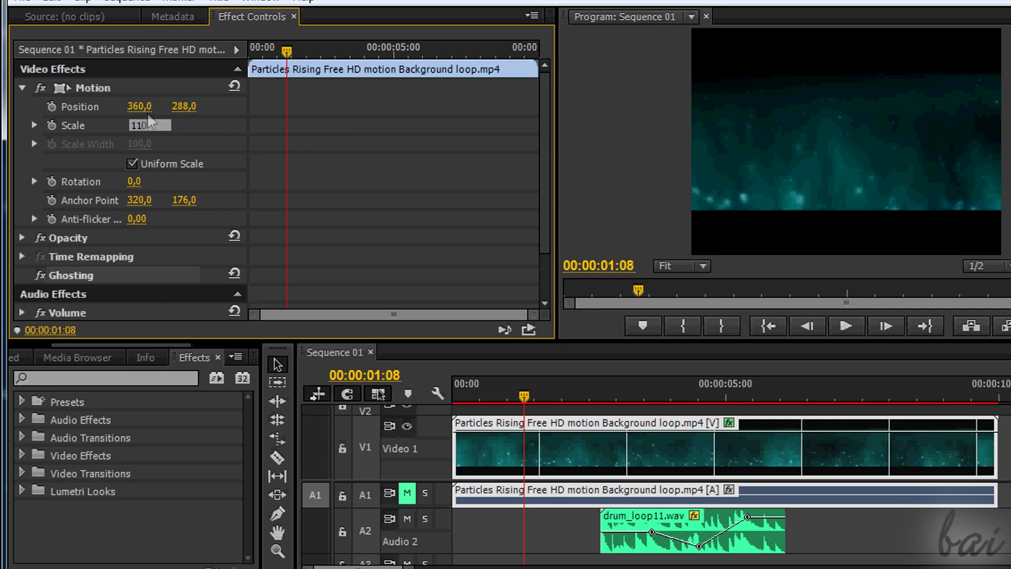
{"action": "left_click", "coordinate": [34, 125]}
{"action": "left_click", "coordinate": [33, 126]}
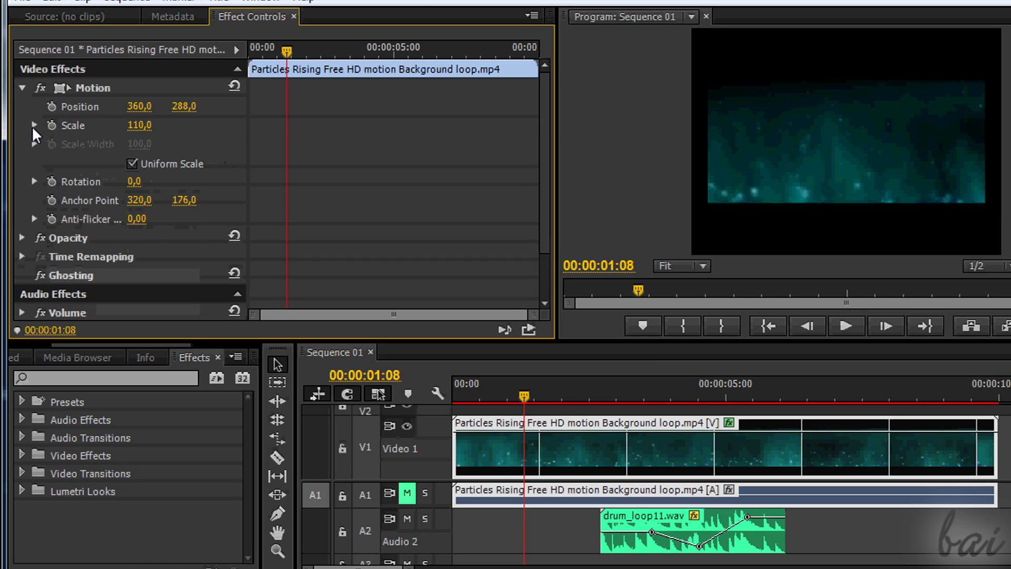
Step: Keyframe the clip's Scale at 110 at 00:00:01:17 and at 244 at 00:00:05:06
{"action": "left_click_drag", "start_coordinate": [285, 50], "coordinate": [296, 51]}
{"action": "left_click", "coordinate": [52, 126]}
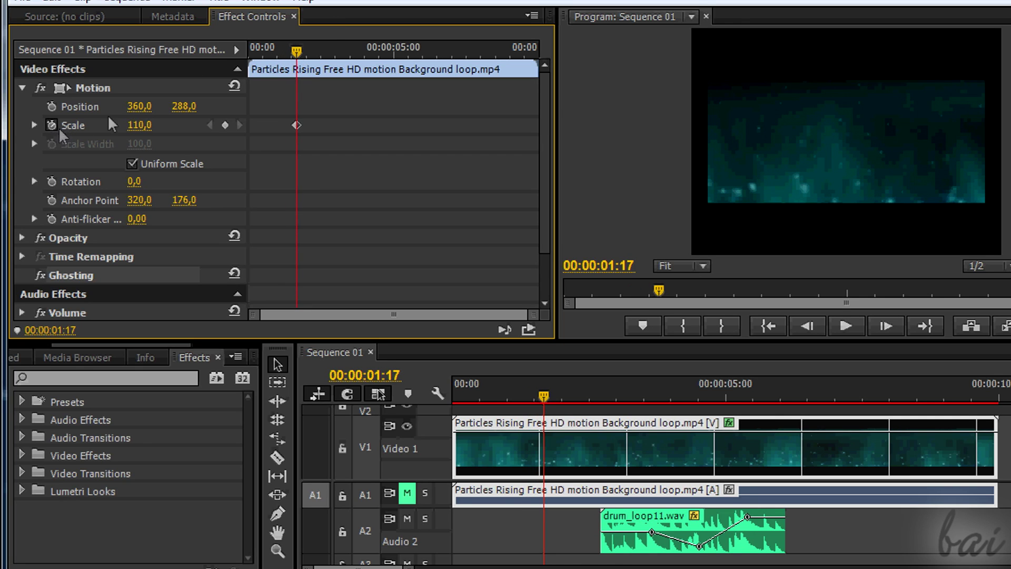
{"action": "left_click_drag", "start_coordinate": [309, 52], "coordinate": [401, 53]}
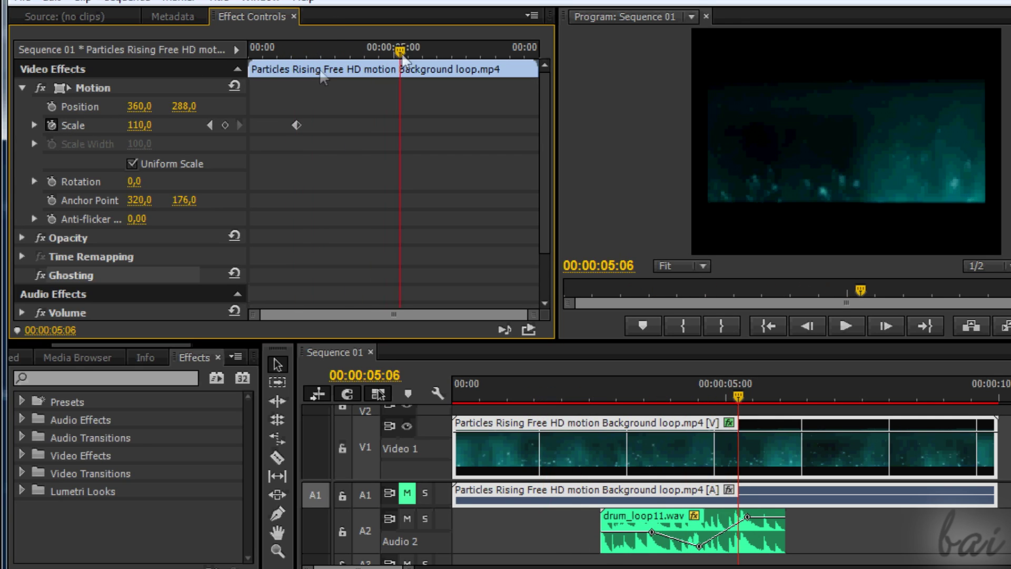
{"action": "left_click_drag", "start_coordinate": [140, 130], "coordinate": [274, 151]}
Step: Mute the Audio 2 track and play the sequence from the start to preview the scale animation
{"action": "left_click", "coordinate": [408, 519]}
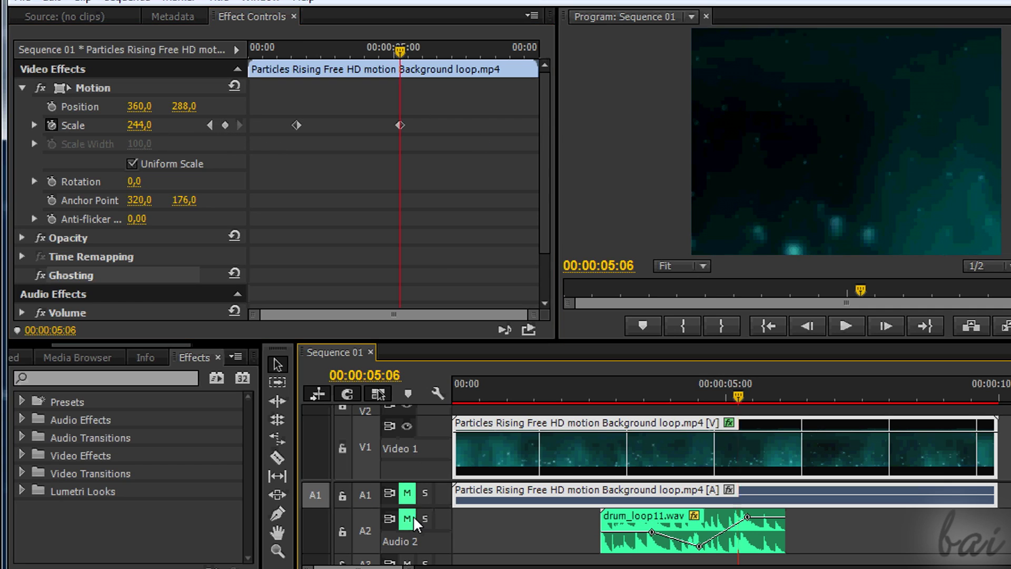
{"action": "left_click_drag", "start_coordinate": [270, 47], "coordinate": [232, 59]}
{"action": "left_click", "coordinate": [846, 326]}
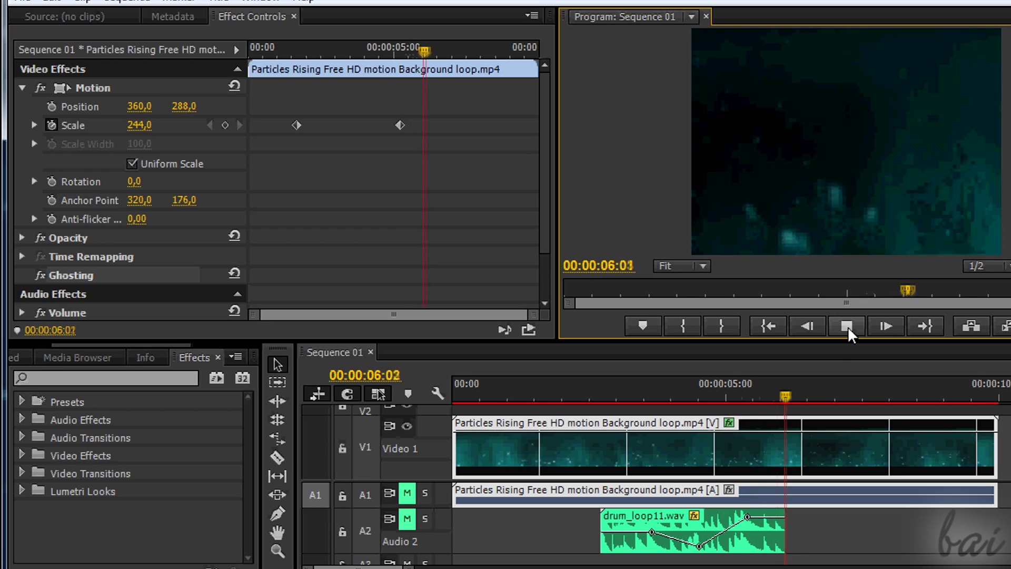
Step: Go from the first Scale keyframe at 00:00:01:17 to 00:00:05:06 and increase Scale to create the second keyframe
{"action": "left_click", "coordinate": [297, 49]}
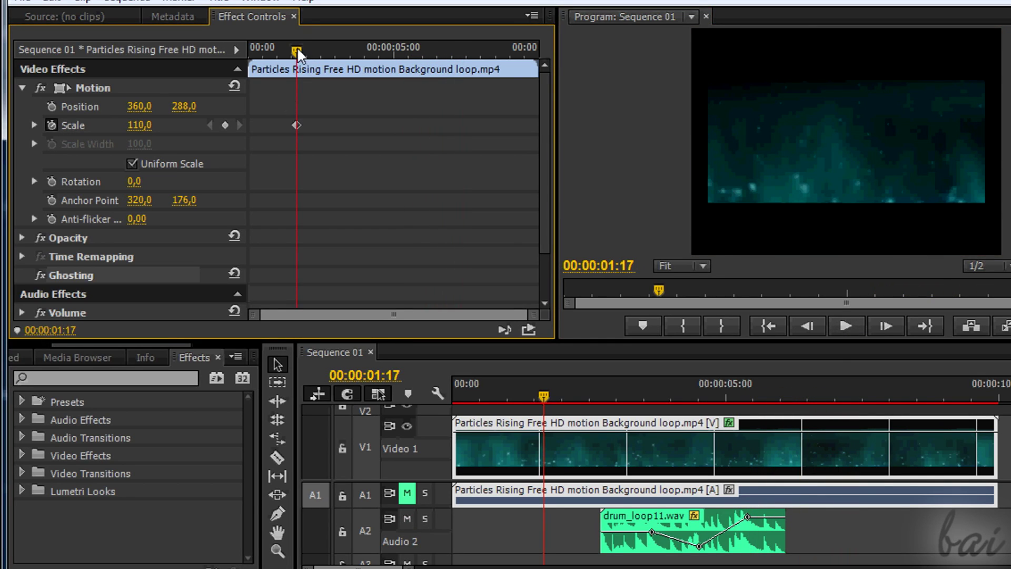
{"action": "left_click_drag", "start_coordinate": [297, 48], "coordinate": [402, 52]}
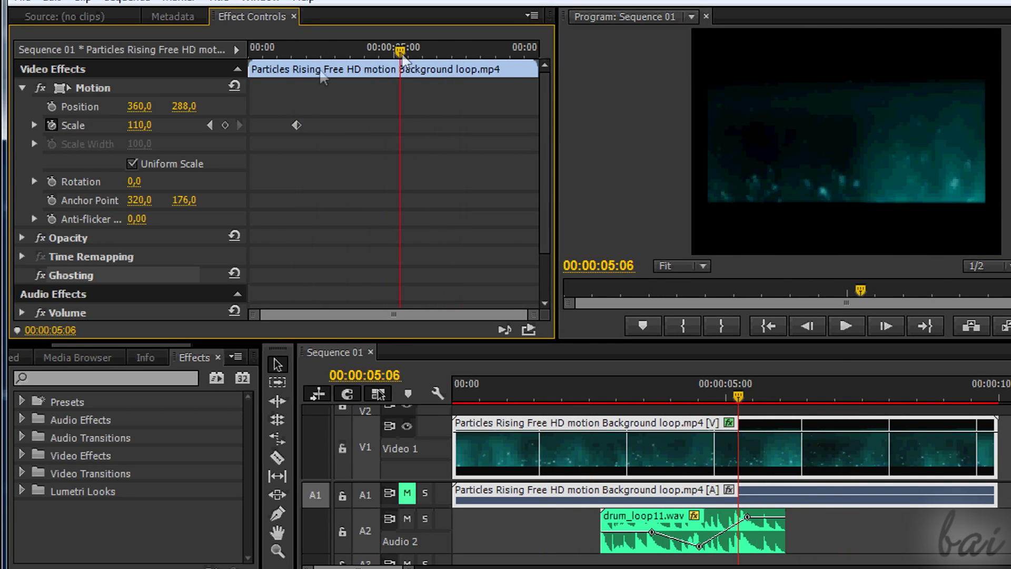
{"action": "left_click_drag", "start_coordinate": [150, 134], "coordinate": [255, 147]}
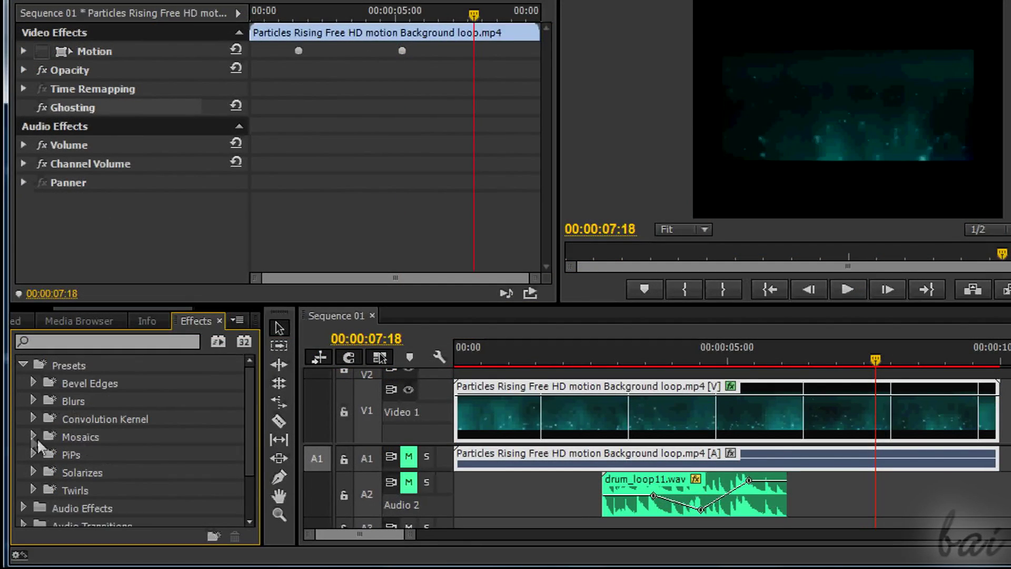
Step: Apply the Mosaic In preset to the Particles clip on V1 and play it from the start
{"action": "left_click", "coordinate": [33, 437]}
{"action": "left_click_drag", "start_coordinate": [93, 455], "coordinate": [623, 400]}
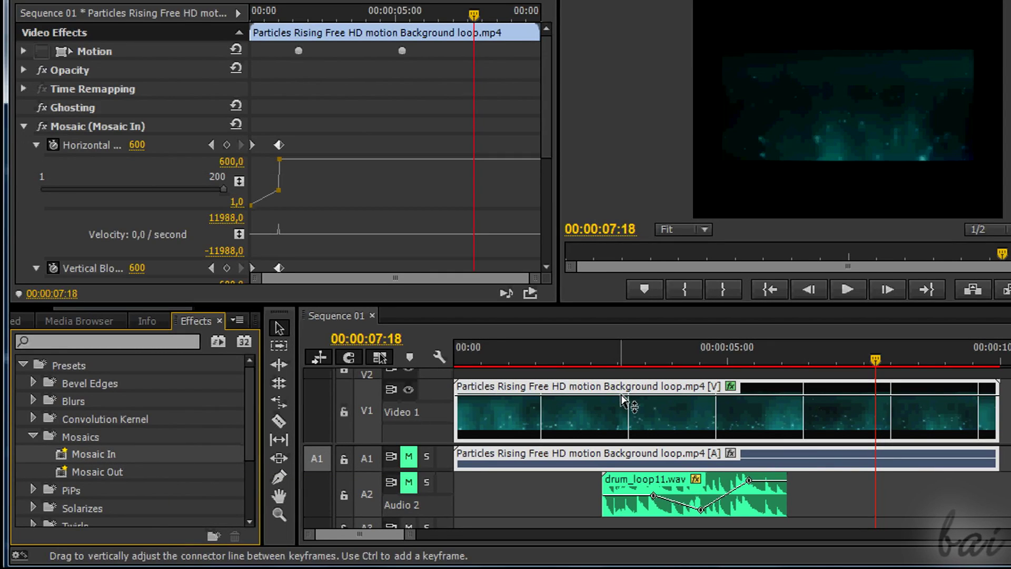
{"action": "left_click_drag", "start_coordinate": [474, 16], "coordinate": [253, 12]}
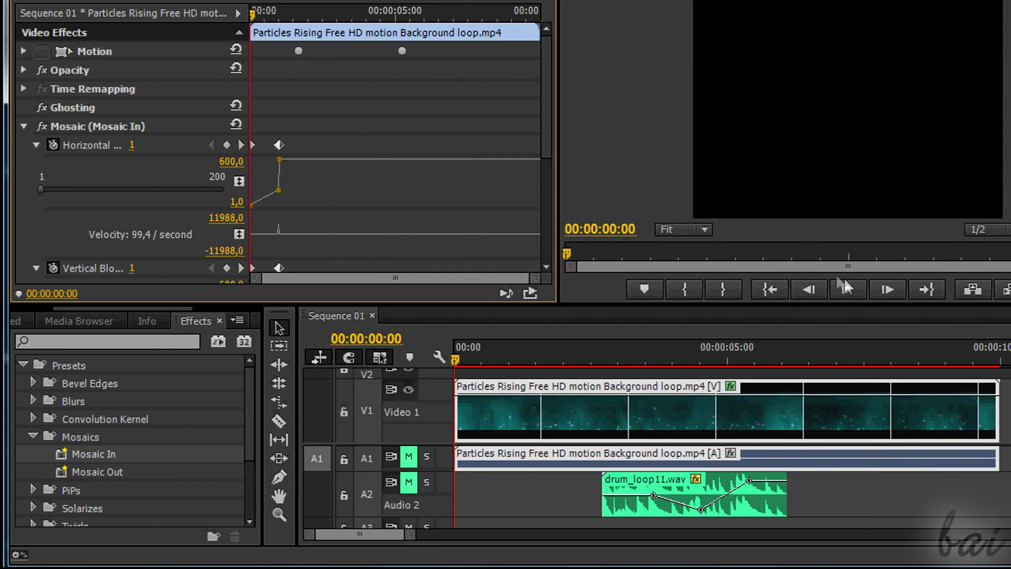
{"action": "left_click", "coordinate": [848, 289]}
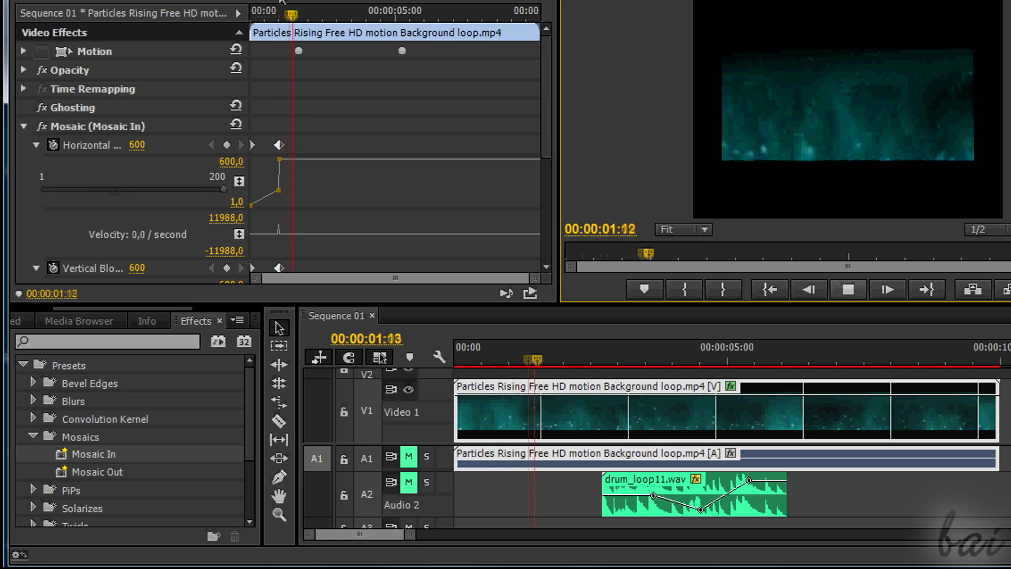
Step: Replay the opening of the Particles clip from 00:00:00:04 to review the mosaic effect, and return to the beginning
{"action": "left_click", "coordinate": [256, 13]}
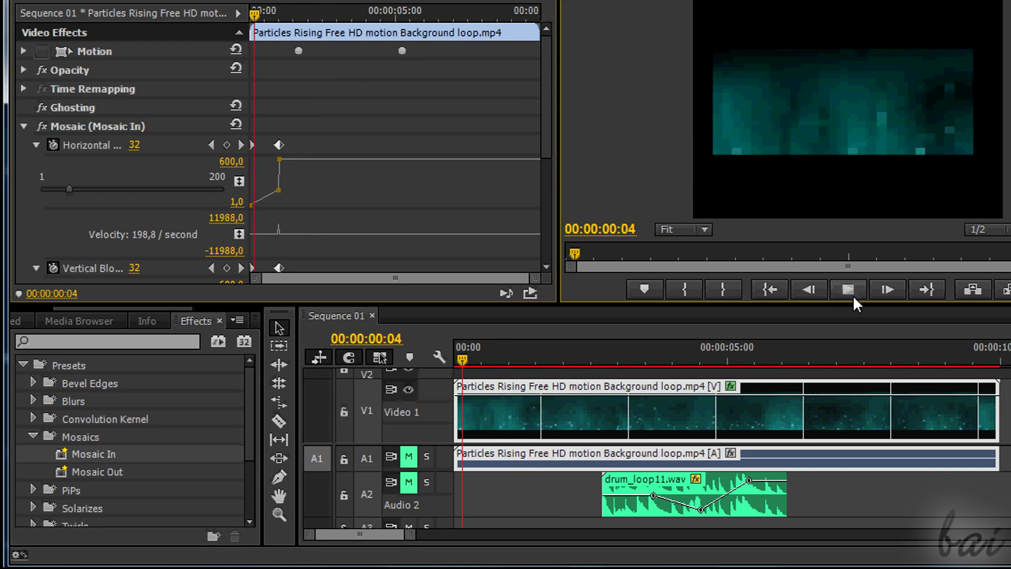
{"action": "left_click", "coordinate": [853, 297]}
{"action": "left_click", "coordinate": [844, 290]}
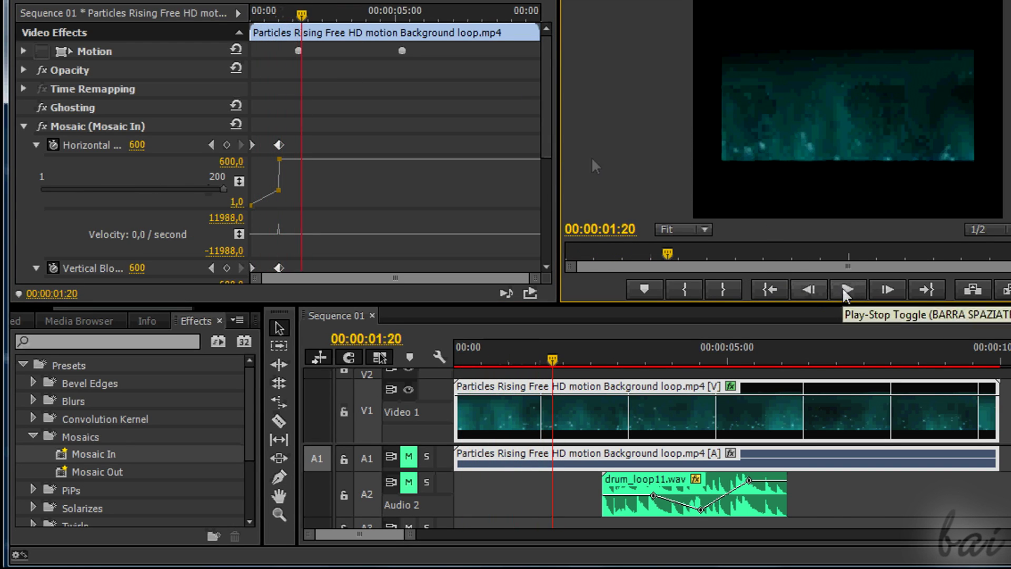
{"action": "left_click", "coordinate": [254, 13]}
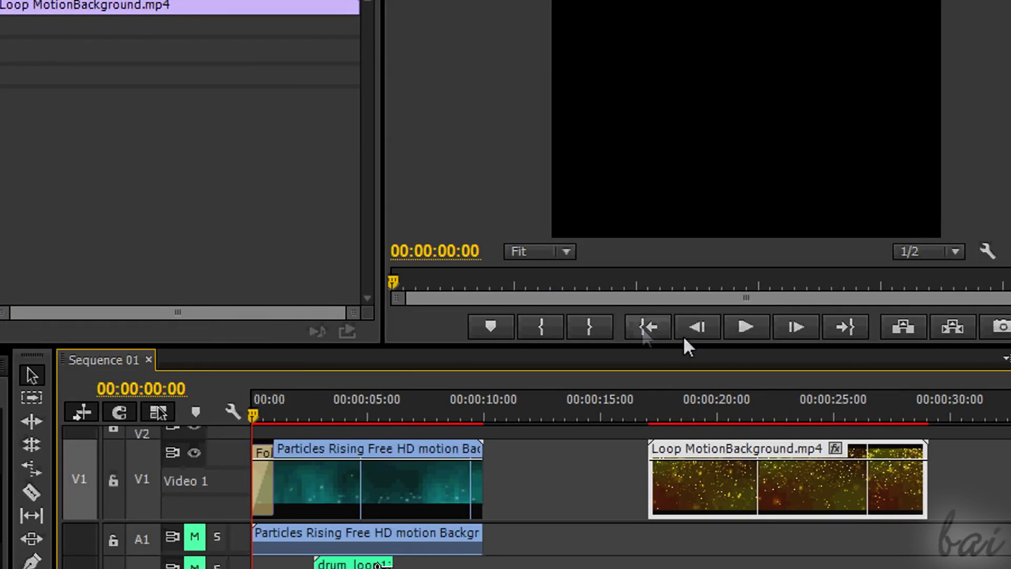
Step: Play the sequence from 00:00:00:00 to preview its video transitions
{"action": "left_click", "coordinate": [750, 328]}
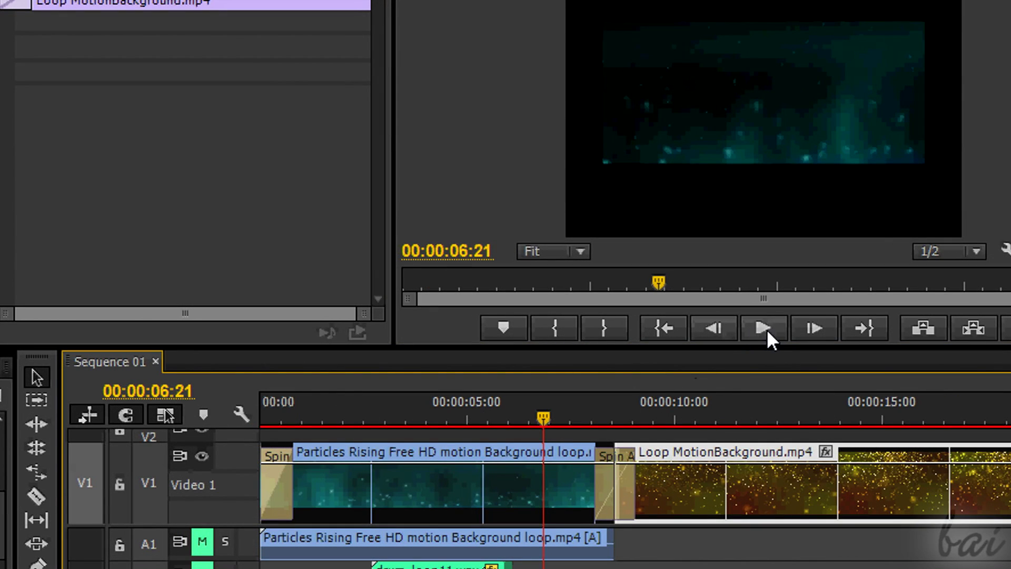
{"action": "left_click", "coordinate": [750, 328]}
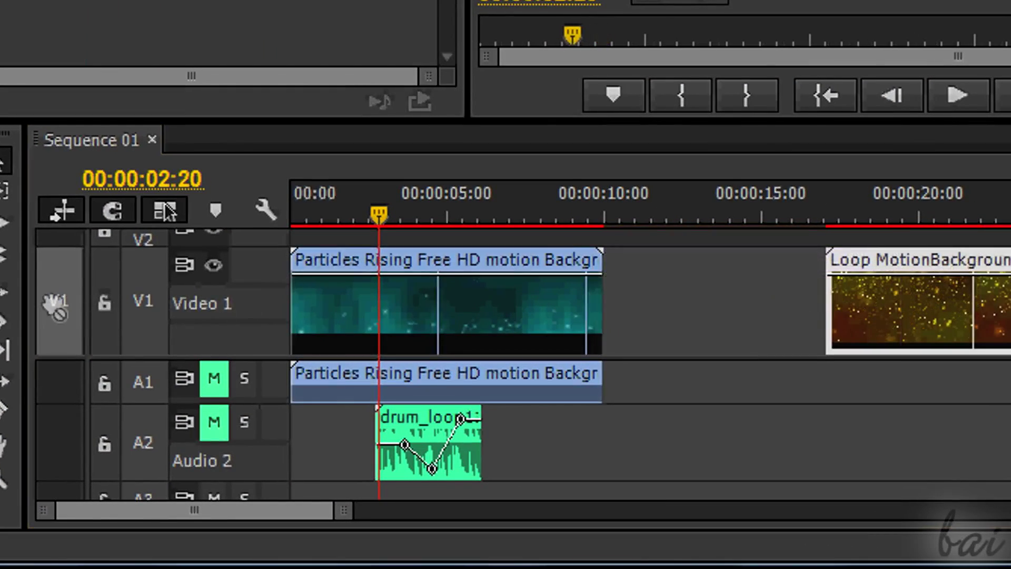
Step: Apply the Fold Up transition to the start of the Particles clip on V1 and play it from the start
{"action": "left_click_drag", "start_coordinate": [55, 316], "coordinate": [466, 303]}
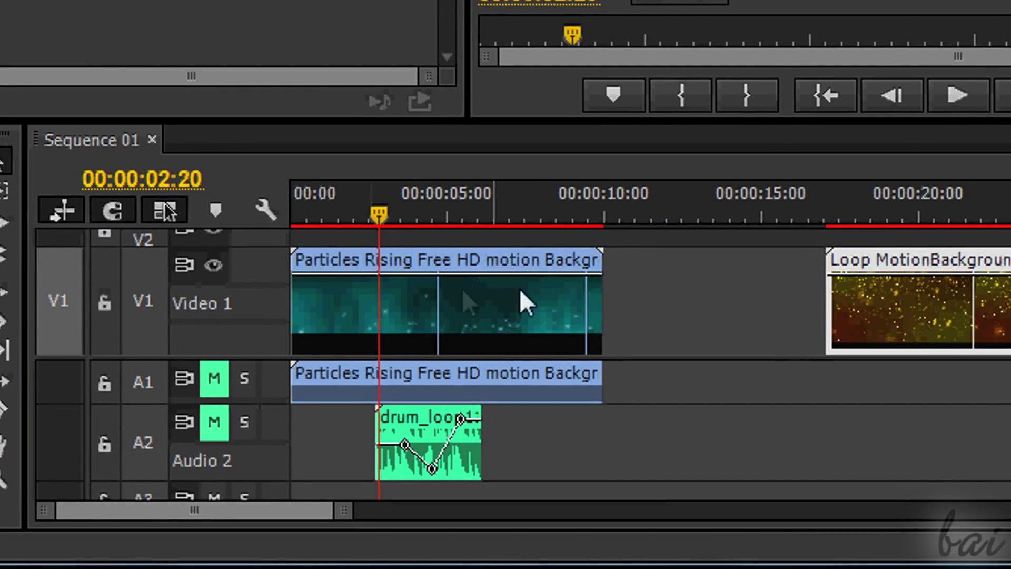
{"action": "left_click_drag", "start_coordinate": [585, 286], "coordinate": [295, 298]}
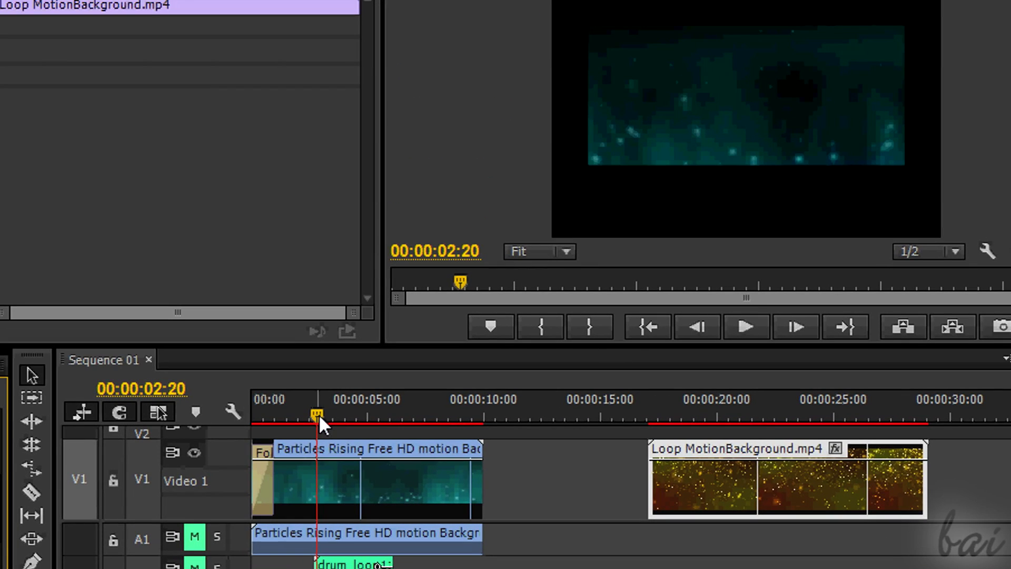
{"action": "left_click_drag", "start_coordinate": [379, 214], "coordinate": [295, 216]}
{"action": "left_click", "coordinate": [751, 328]}
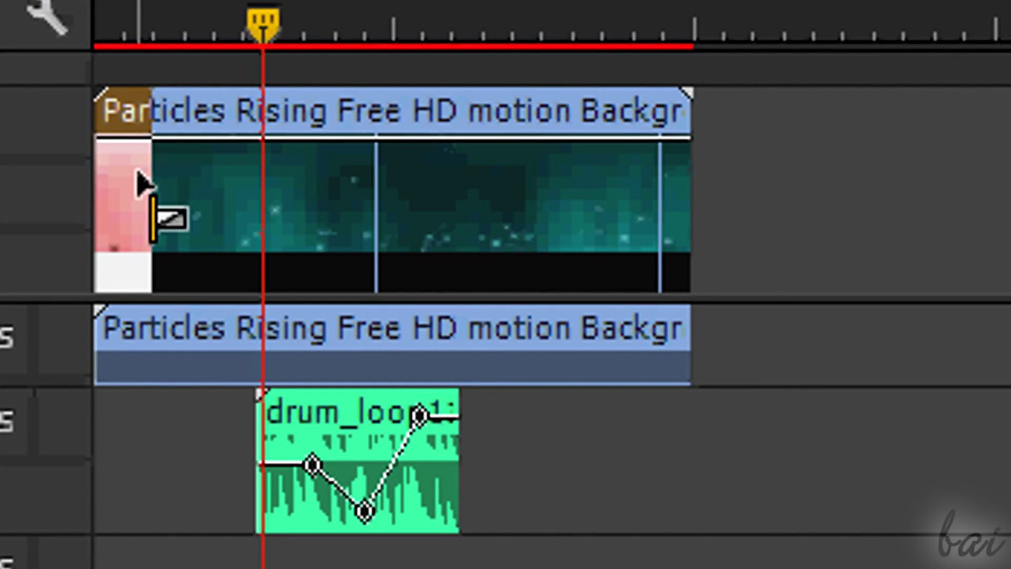
Step: Carry the transition over to the end of the Particles clip and back to its start
{"action": "left_click_drag", "start_coordinate": [142, 185], "coordinate": [663, 179]}
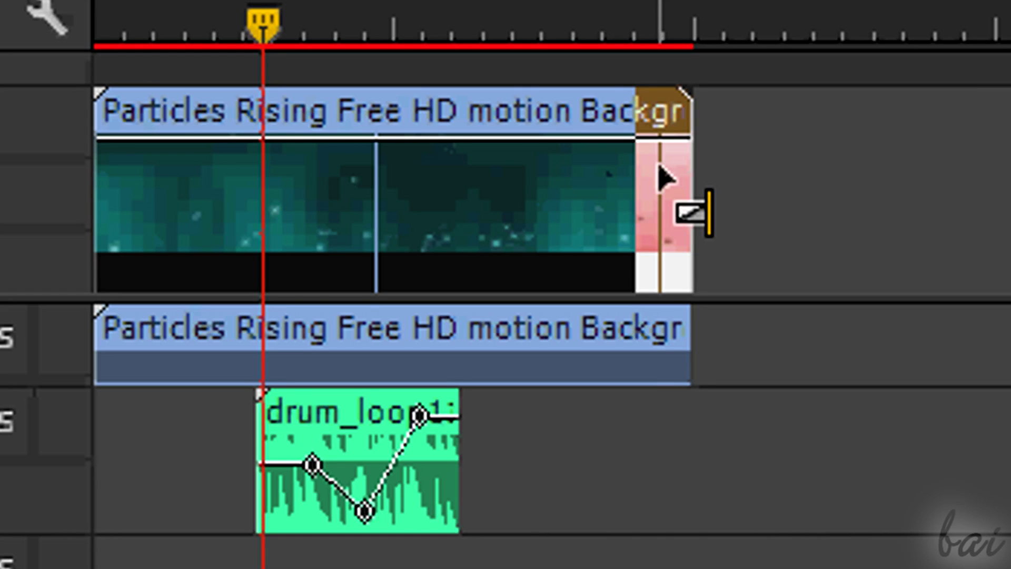
{"action": "mouse_move", "coordinate": [663, 179]}
{"action": "left_mouse_down"}
{"action": "mouse_move", "coordinate": [340, 181]}
{"action": "mouse_move", "coordinate": [149, 200]}
{"action": "mouse_move", "coordinate": [104, 190]}
{"action": "left_mouse_up"}
Step: Butt the Loop MotionBackground.mp4 clip against the end of the Particles clip and add the Fold Up transition at the cut
{"action": "left_click_drag", "start_coordinate": [877, 459], "coordinate": [655, 500]}
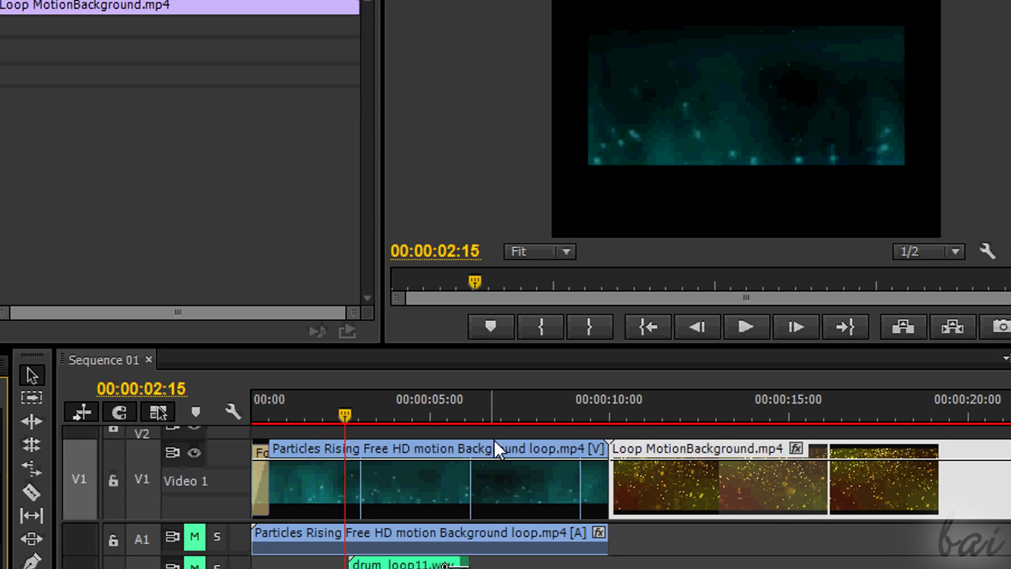
{"action": "left_click_drag", "start_coordinate": [585, 503], "coordinate": [607, 490]}
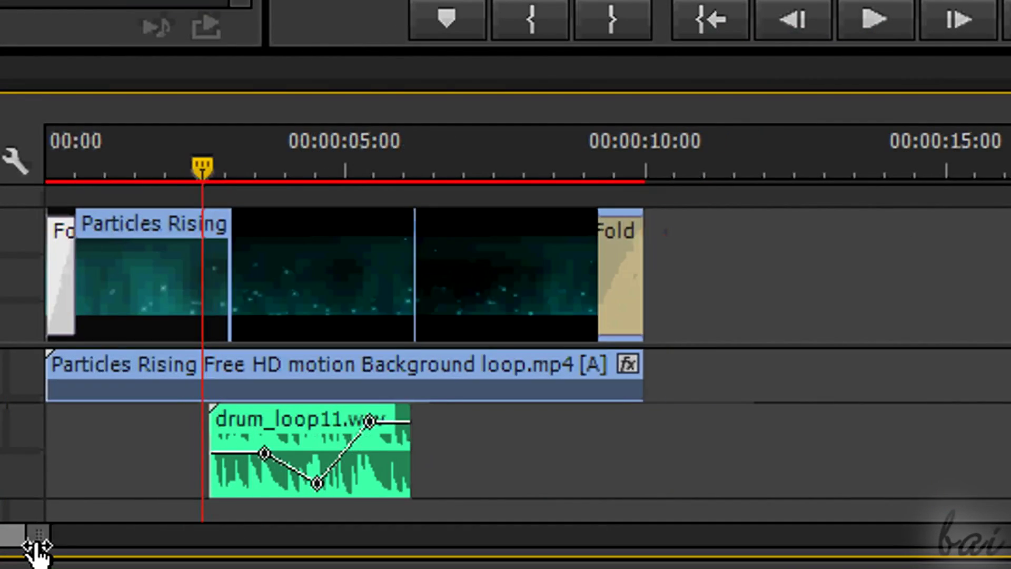
Step: Clear the Fold Up transition at the end of the Particles clip
{"action": "left_click", "coordinate": [606, 266]}
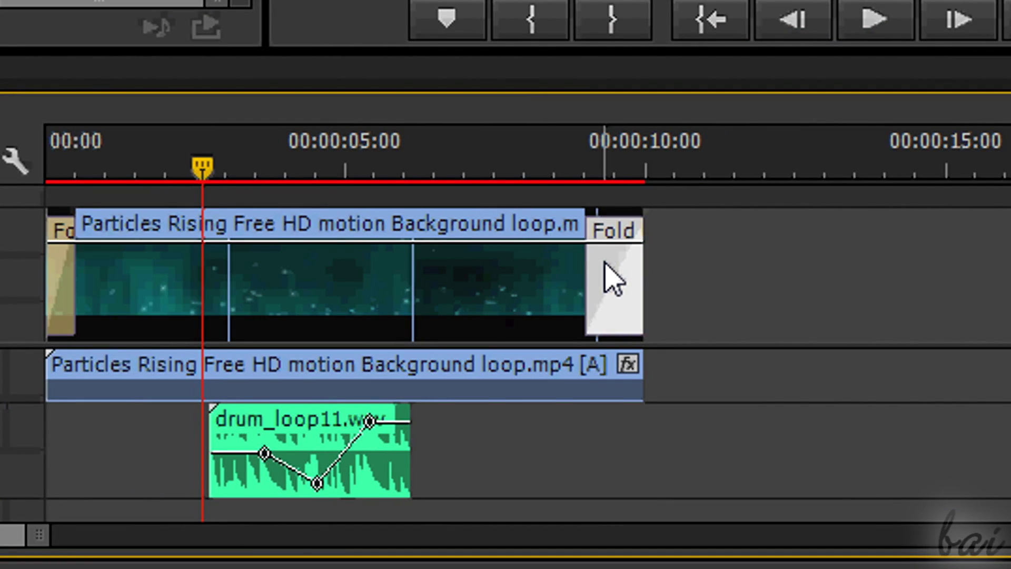
{"action": "right_click", "coordinate": [605, 266]}
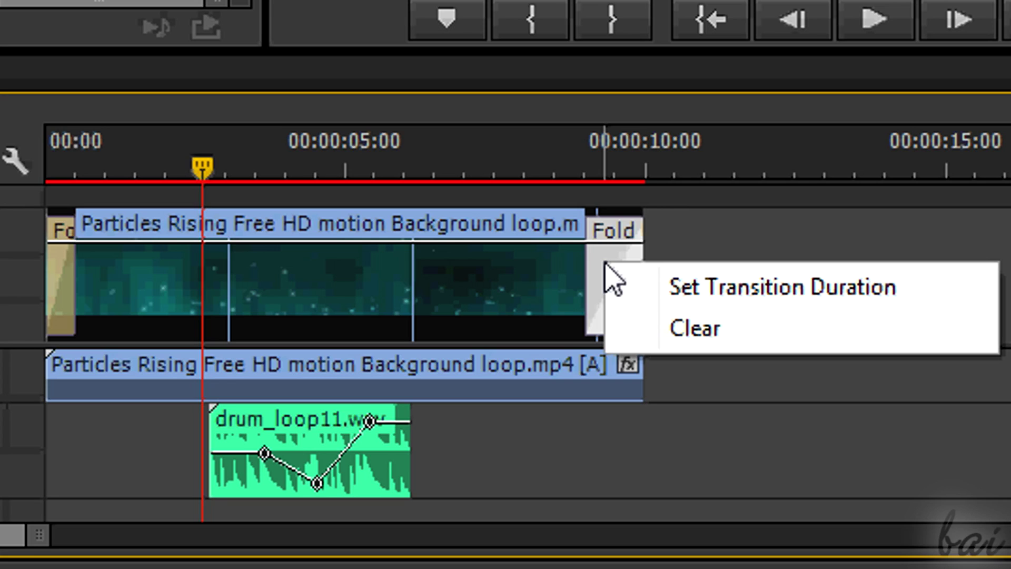
{"action": "left_click", "coordinate": [698, 331]}
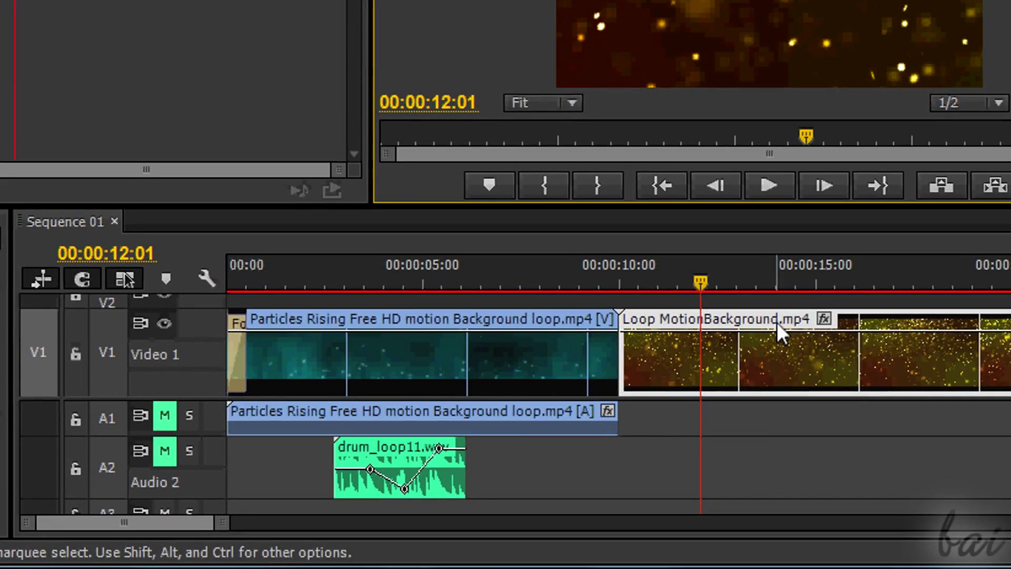
Step: Try overlapping the Loop MotionBackground.mp4 clip onto the end of the Particles clip, and move it back off
{"action": "left_click_drag", "start_coordinate": [775, 371], "coordinate": [668, 379]}
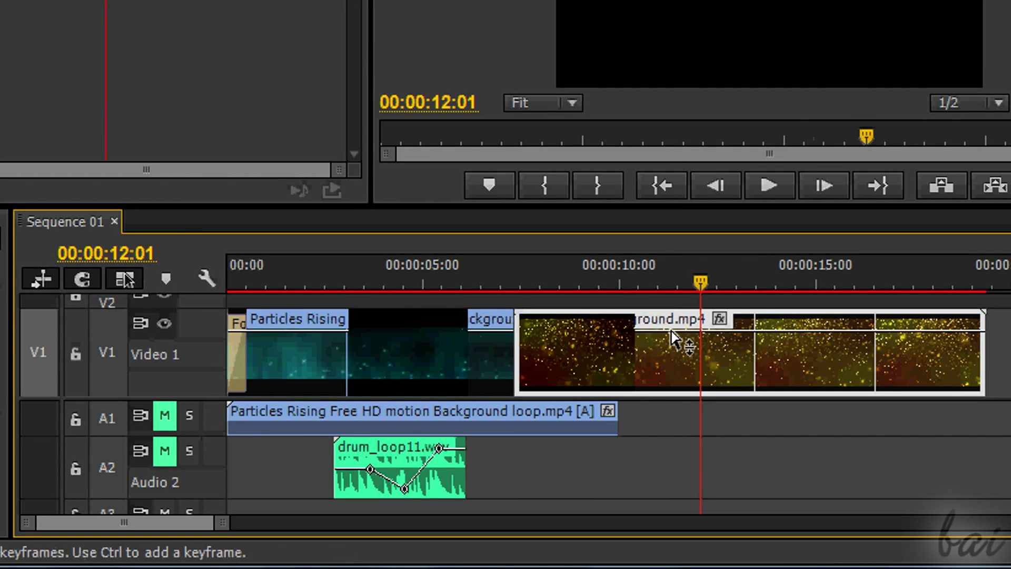
{"action": "left_click_drag", "start_coordinate": [671, 337], "coordinate": [829, 324]}
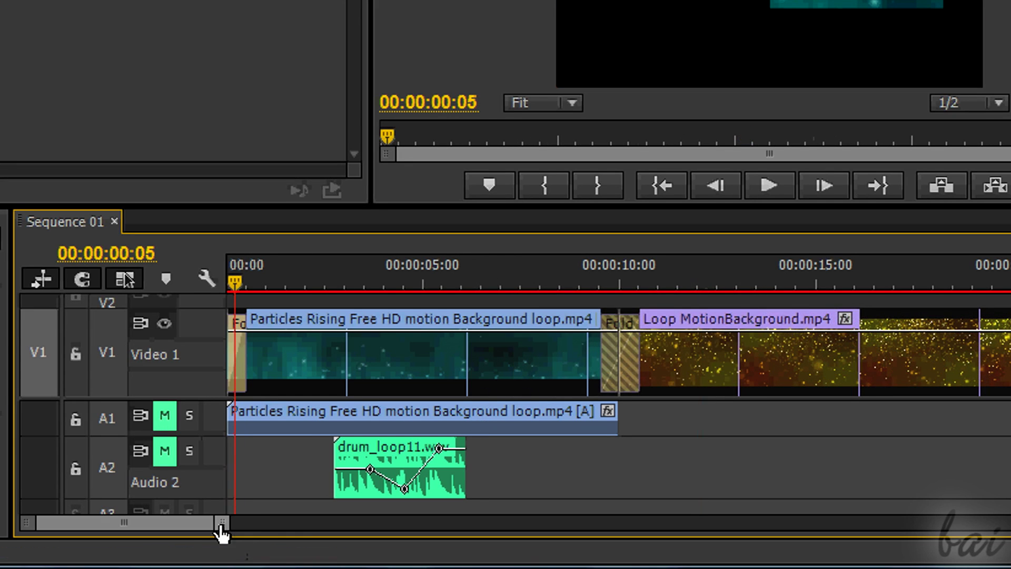
Step: Replace the Fold Up transition at the start of the Particles clip with Spin Away and play it from the start
{"action": "left_click_drag", "start_coordinate": [220, 527], "coordinate": [142, 536]}
{"action": "left_click", "coordinate": [450, 342]}
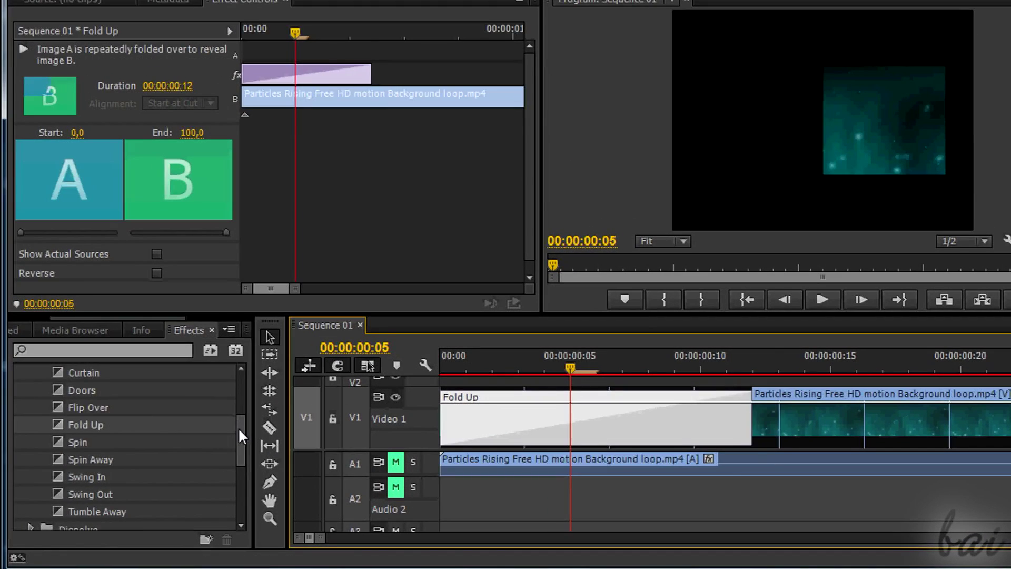
{"action": "scroll", "coordinate": [145, 420], "scroll_direction": "down", "scroll_amount": 2}
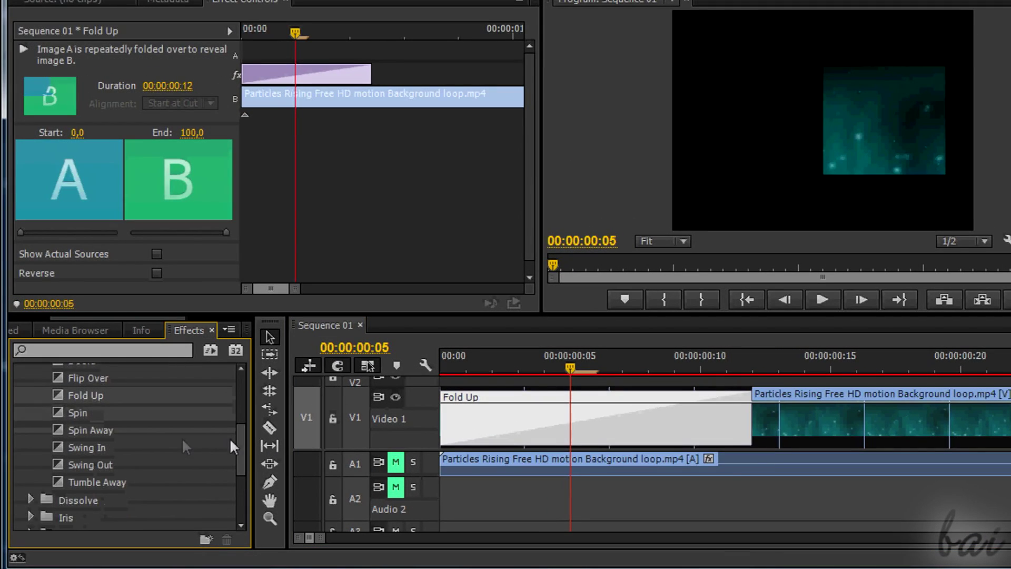
{"action": "left_click_drag", "start_coordinate": [90, 430], "coordinate": [591, 429]}
{"action": "left_click", "coordinate": [443, 362]}
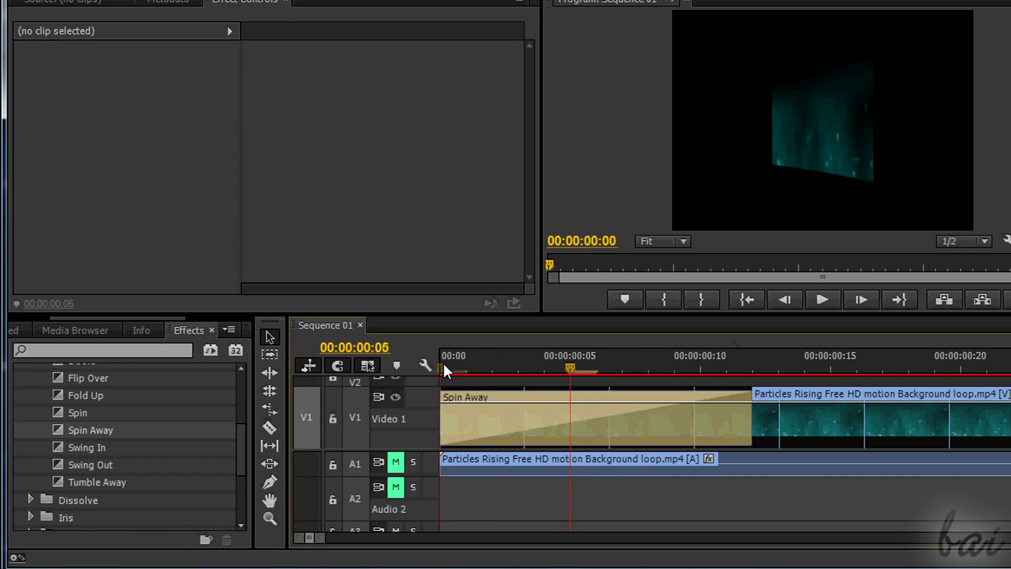
{"action": "left_click", "coordinate": [830, 304]}
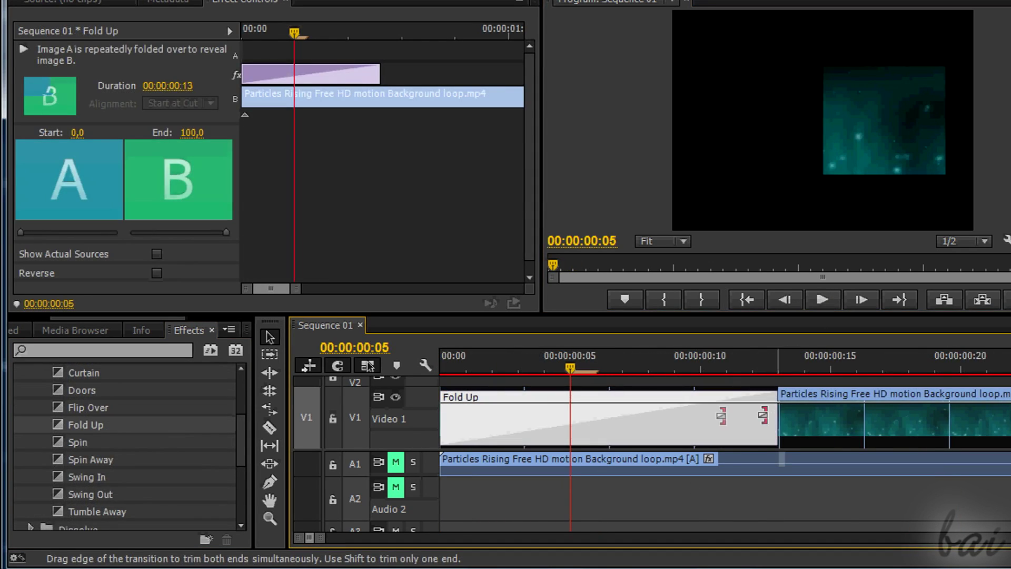
Step: Trim the Fold Up transition at the sequence start to 12 frames and play the sequence past the clip cut
{"action": "mouse_move", "coordinate": [763, 416]}
{"action": "left_mouse_down"}
{"action": "mouse_move", "coordinate": [594, 416]}
{"action": "mouse_move", "coordinate": [752, 416]}
{"action": "left_mouse_up"}
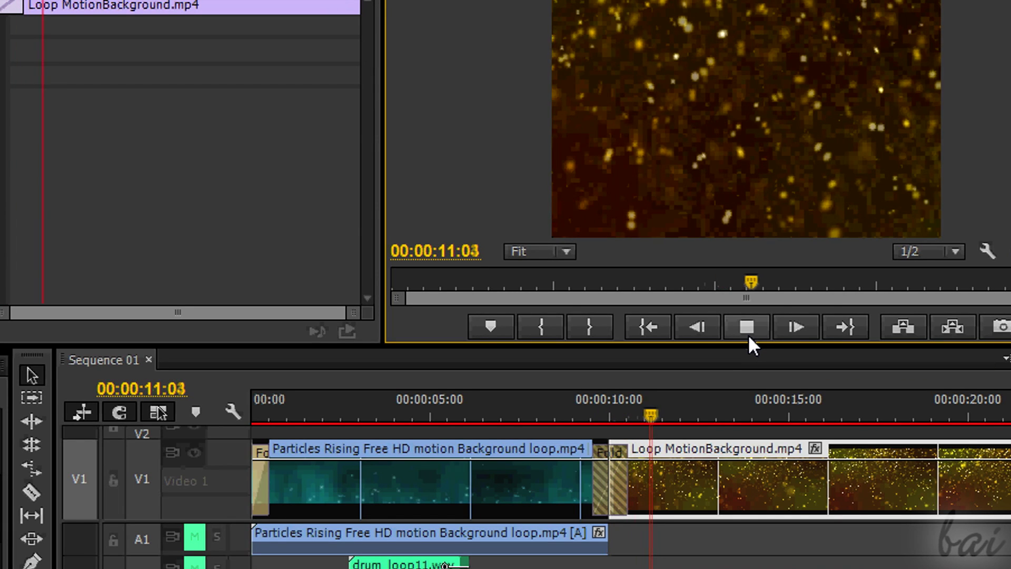
{"action": "left_click", "coordinate": [749, 336]}
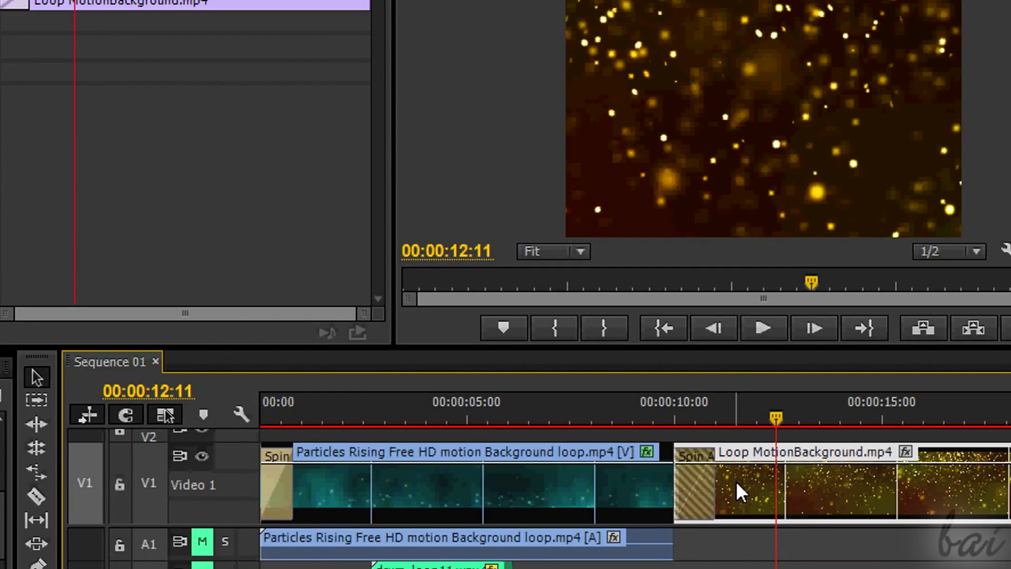
Step: Trim the end of the Particles clip to about 8.5 seconds and butt the Loop MotionBackground.mp4 clip against it
{"action": "left_click_drag", "start_coordinate": [736, 481], "coordinate": [843, 487]}
{"action": "left_click_drag", "start_coordinate": [672, 485], "coordinate": [612, 493]}
{"action": "left_click_drag", "start_coordinate": [780, 485], "coordinate": [691, 492]}
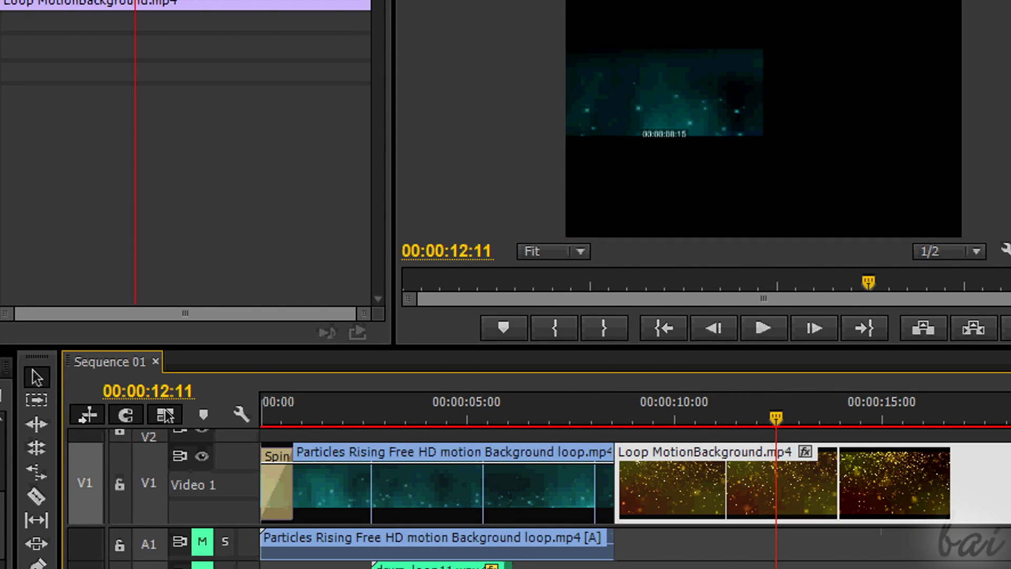
Step: Apply the Spin Away transition centered on the cut between the Particles and Loop MotionBackground.mp4 clips and play the sequence across it
{"action": "left_click_drag", "start_coordinate": [6, 492], "coordinate": [611, 469]}
{"action": "left_click", "coordinate": [543, 419]}
{"action": "left_click", "coordinate": [764, 328]}
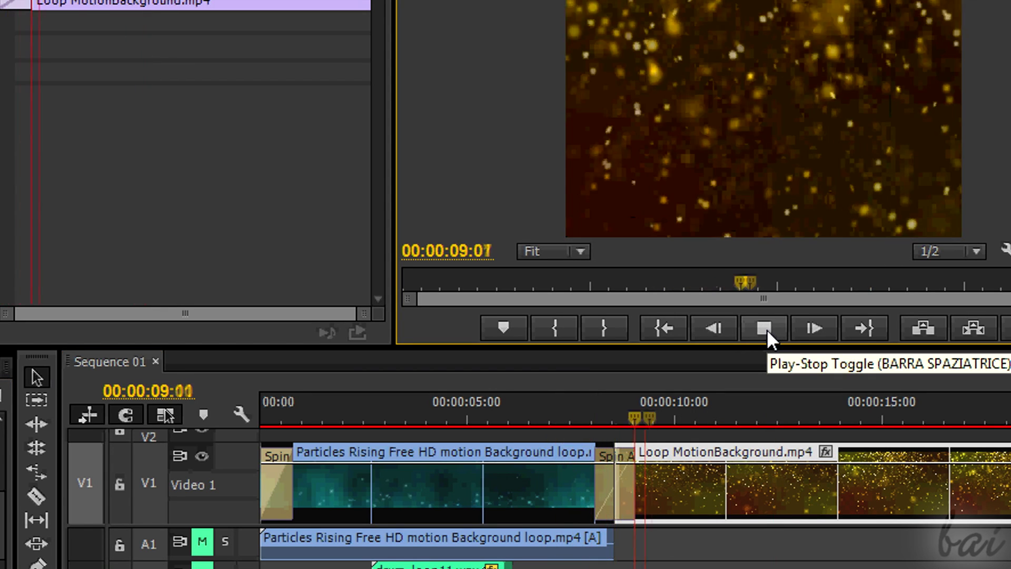
{"action": "left_click", "coordinate": [765, 328]}
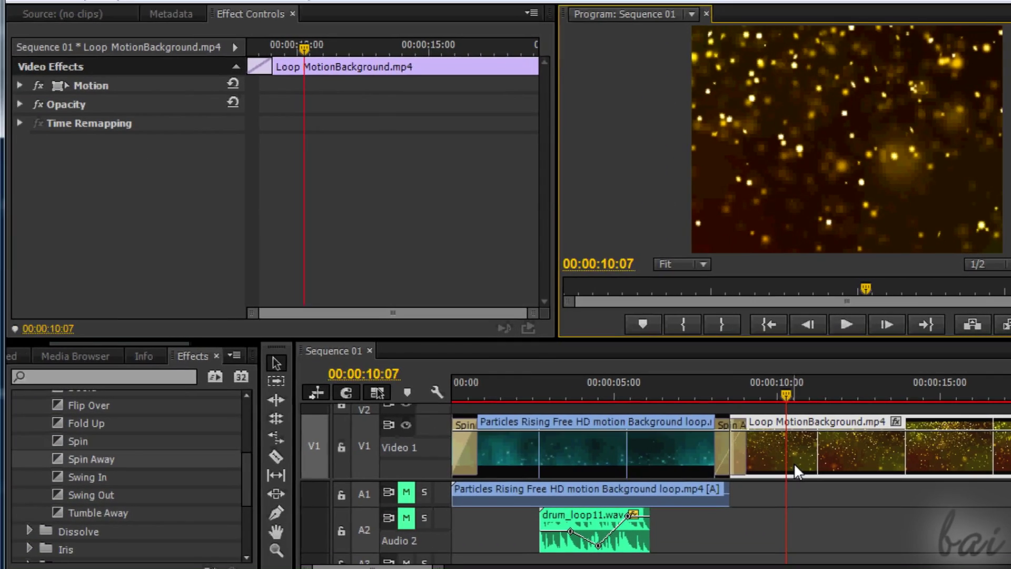
Step: Select the Spin Away transition between the two clips and slide it earlier so its alignment is End at Cut
{"action": "left_click", "coordinate": [727, 450]}
{"action": "left_click_drag", "start_coordinate": [368, 312], "coordinate": [471, 314]}
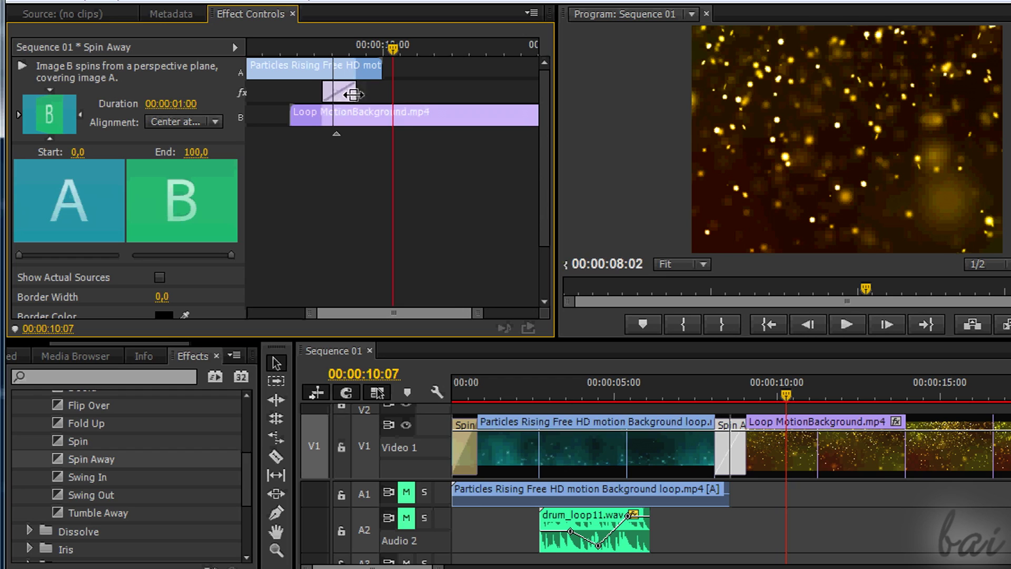
{"action": "left_click_drag", "start_coordinate": [377, 95], "coordinate": [315, 95]}
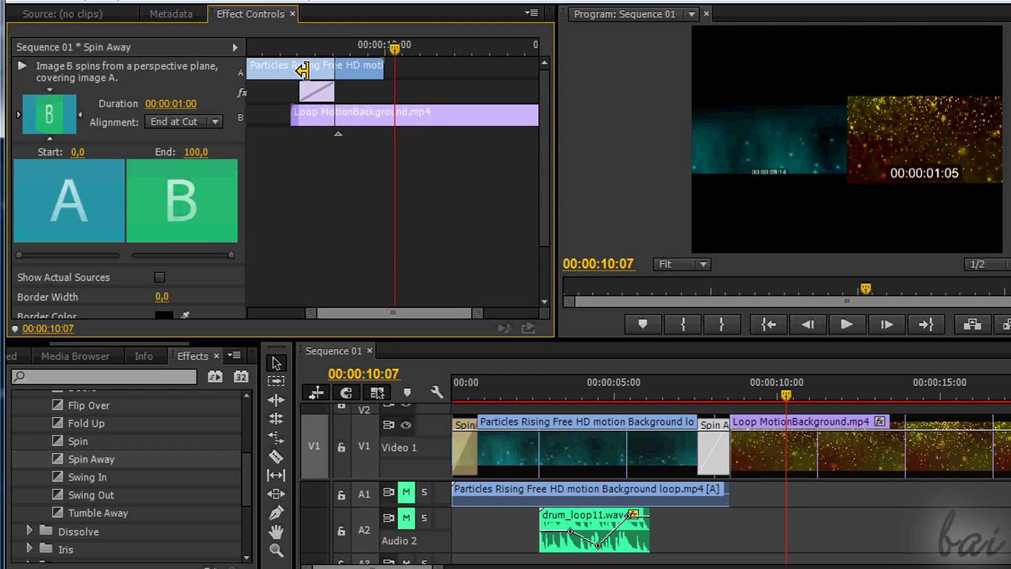
Step: Adjust the Spin Away transition's edges to a custom alignment with a duration of 00:00:03:18 and play the sequence through it
{"action": "left_click_drag", "start_coordinate": [338, 95], "coordinate": [262, 94]}
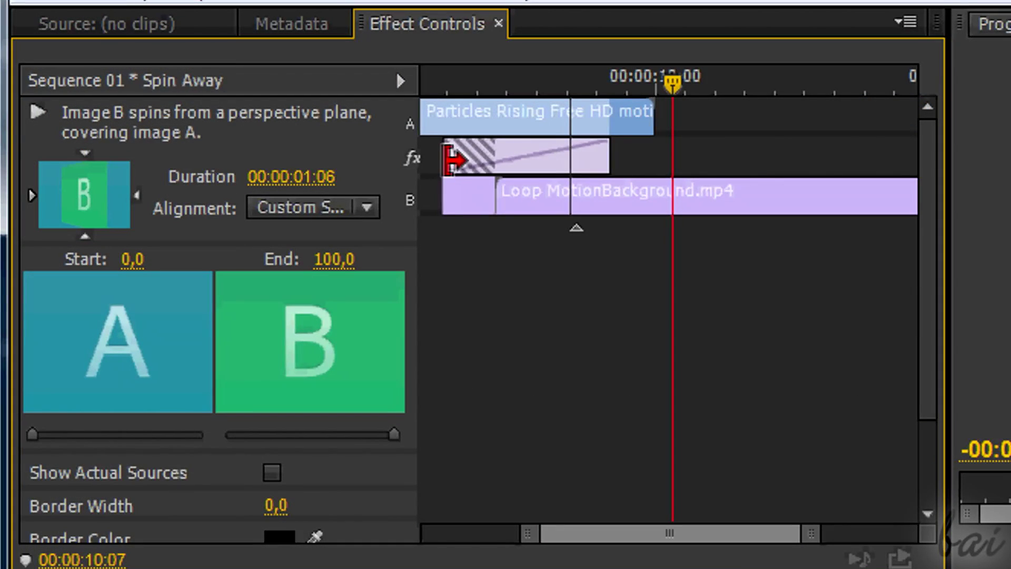
{"action": "left_click_drag", "start_coordinate": [458, 158], "coordinate": [547, 154]}
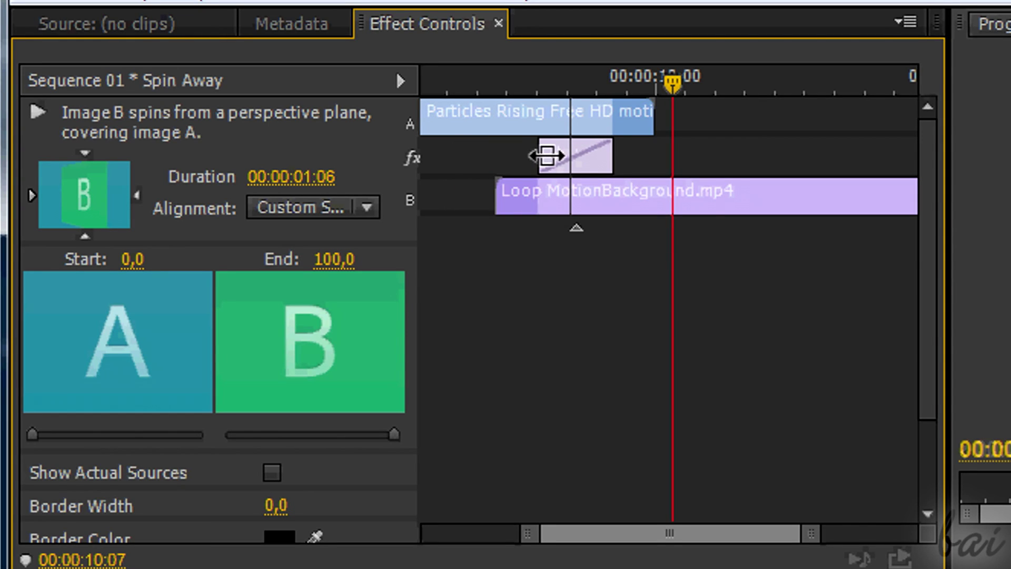
{"action": "left_click_drag", "start_coordinate": [590, 158], "coordinate": [630, 158]}
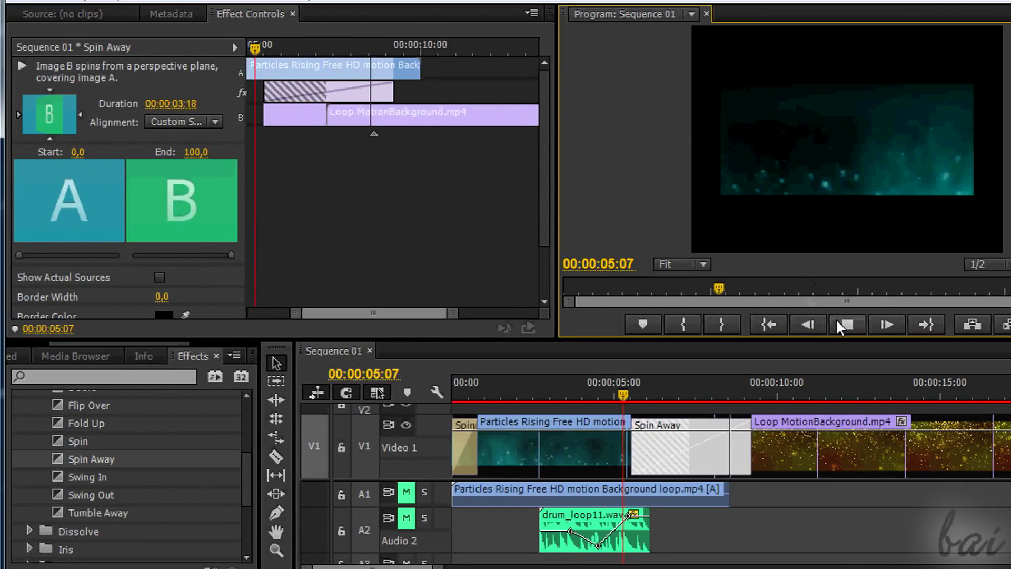
{"action": "left_click", "coordinate": [842, 323]}
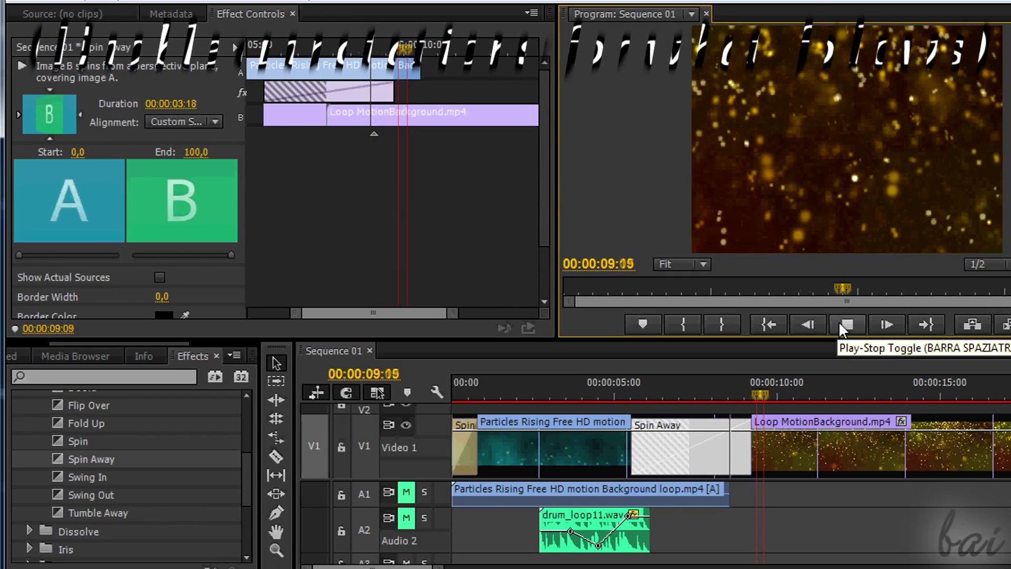
{"action": "left_click", "coordinate": [838, 321]}
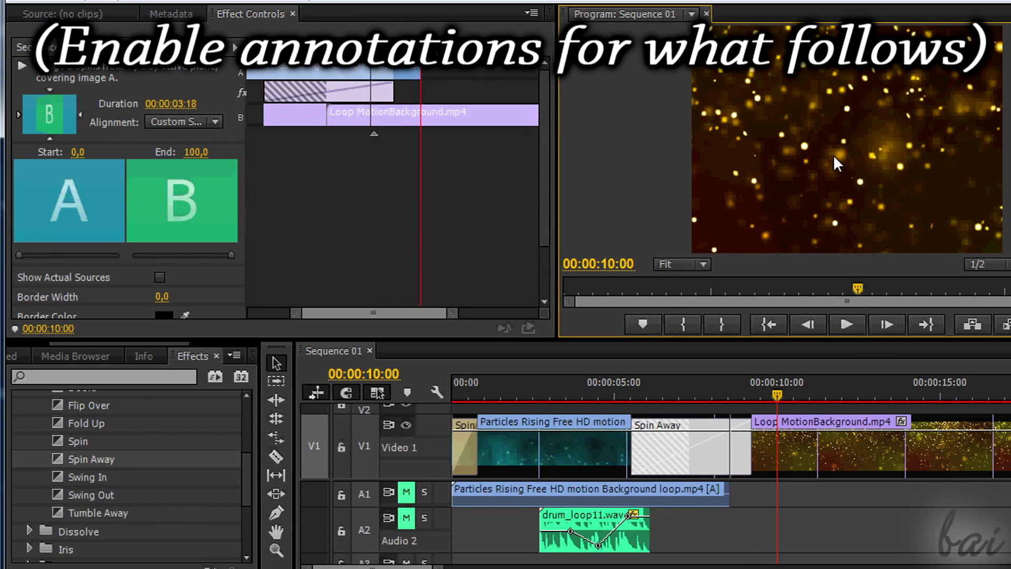